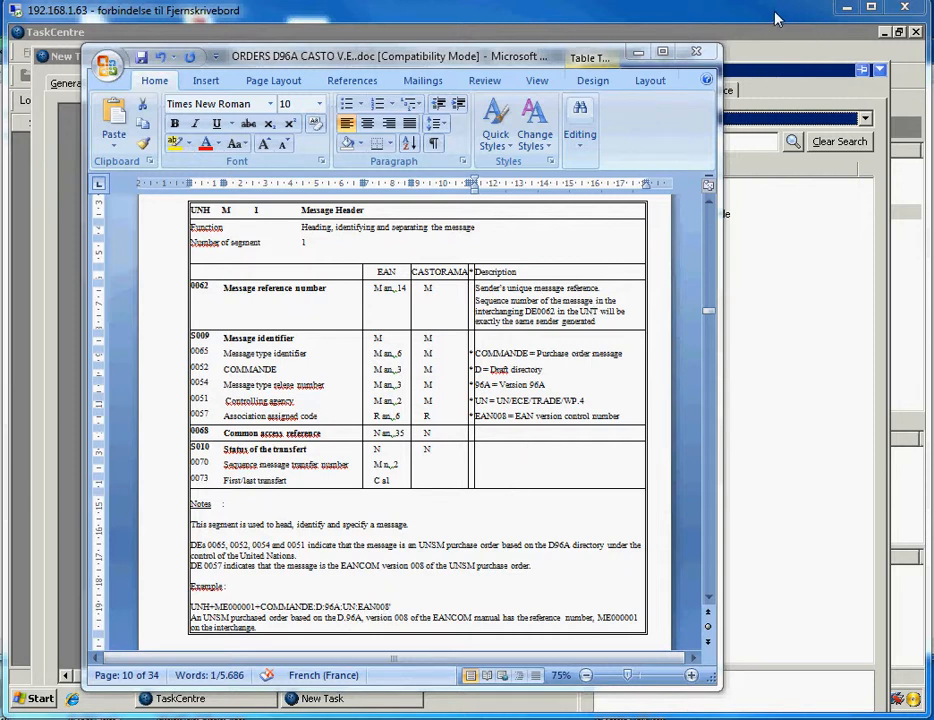
# Open the File Header message inside the D96A interchange used by the Import EDI File step.
pyautogui.click(775, 18)
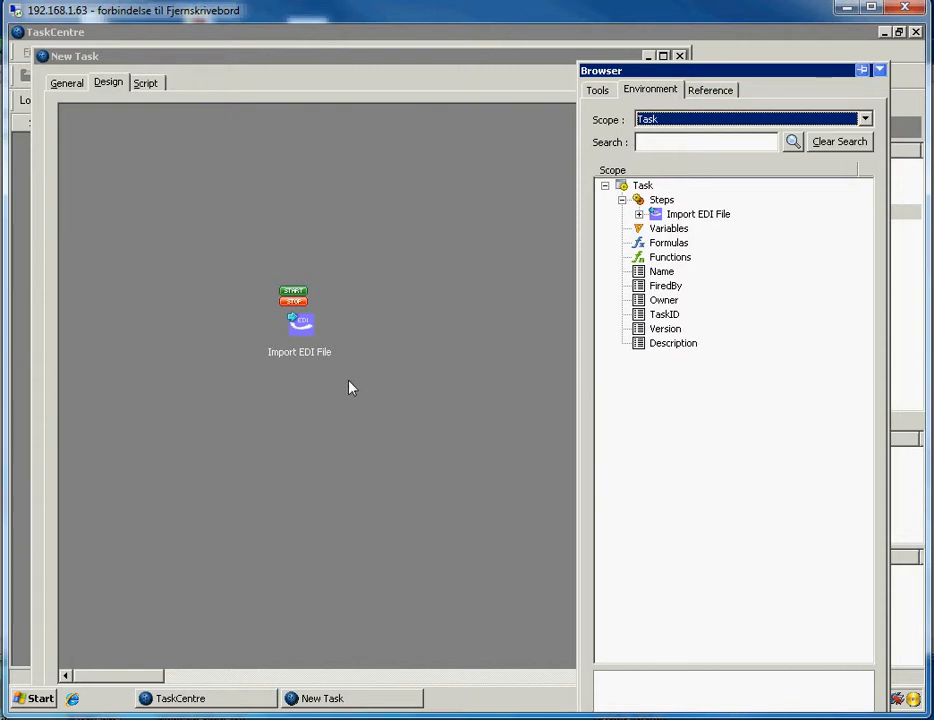
pyautogui.click(311, 336)
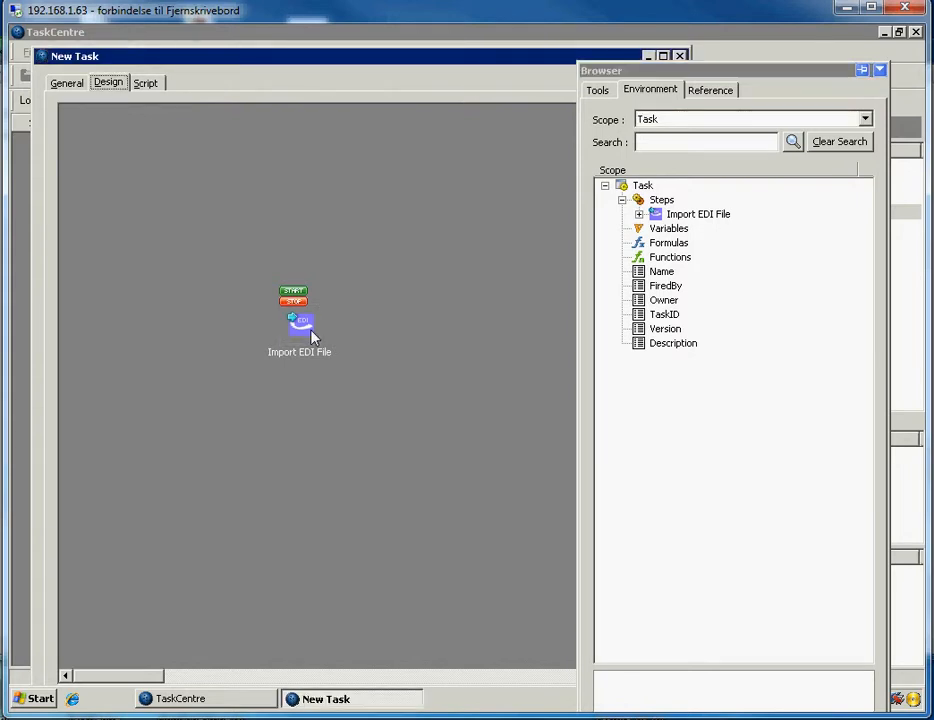
pyautogui.doubleClick(311, 336)
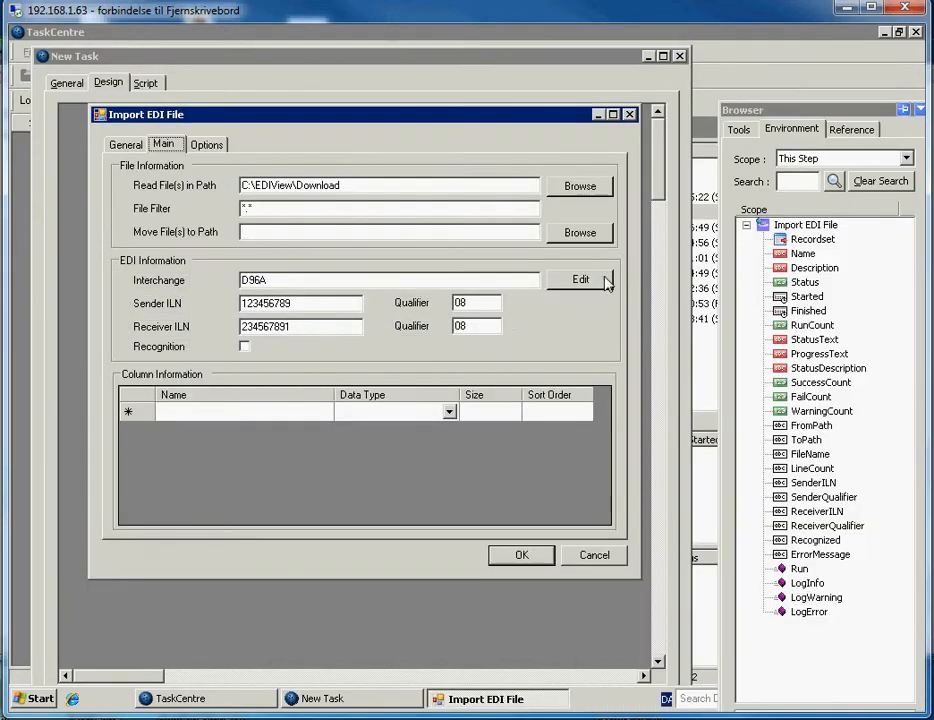
pyautogui.click(590, 279)
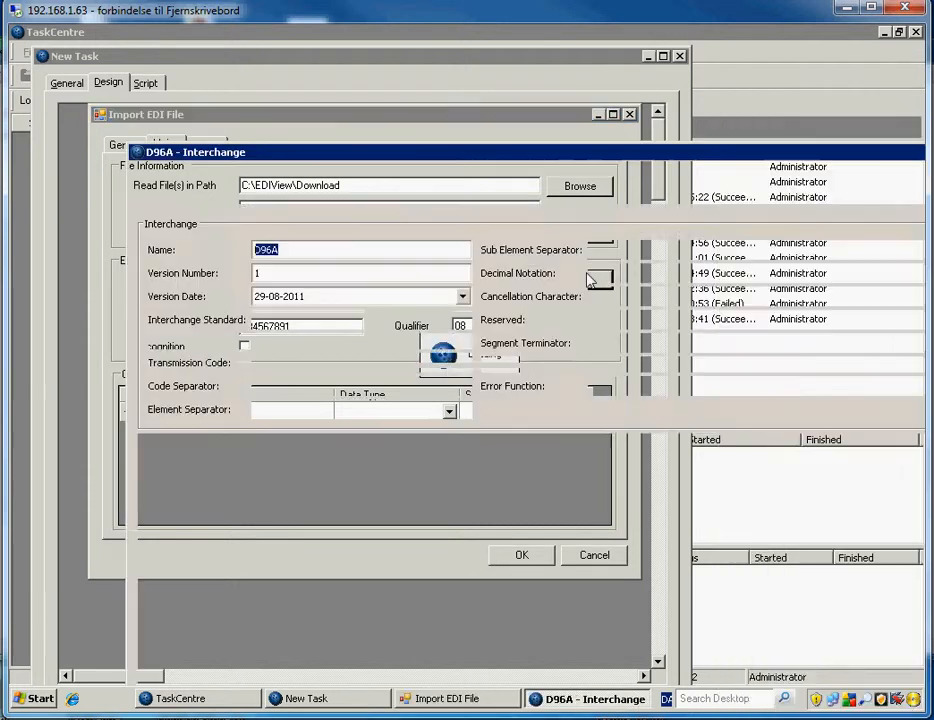
pyautogui.moveTo(497, 163); pyautogui.dragTo(438, 60)
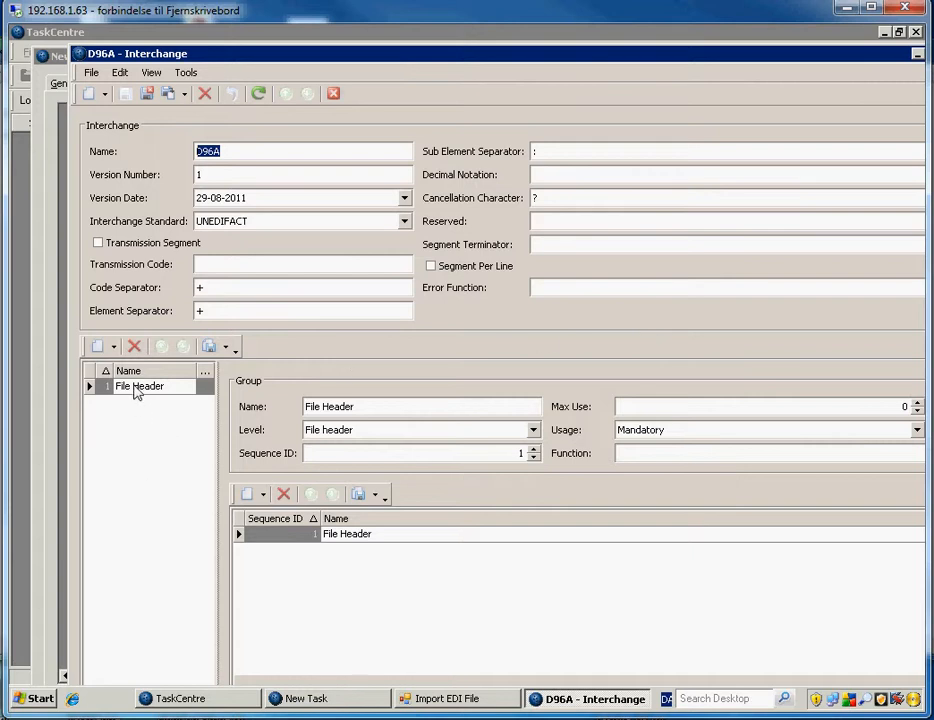
pyautogui.doubleClick(390, 544)
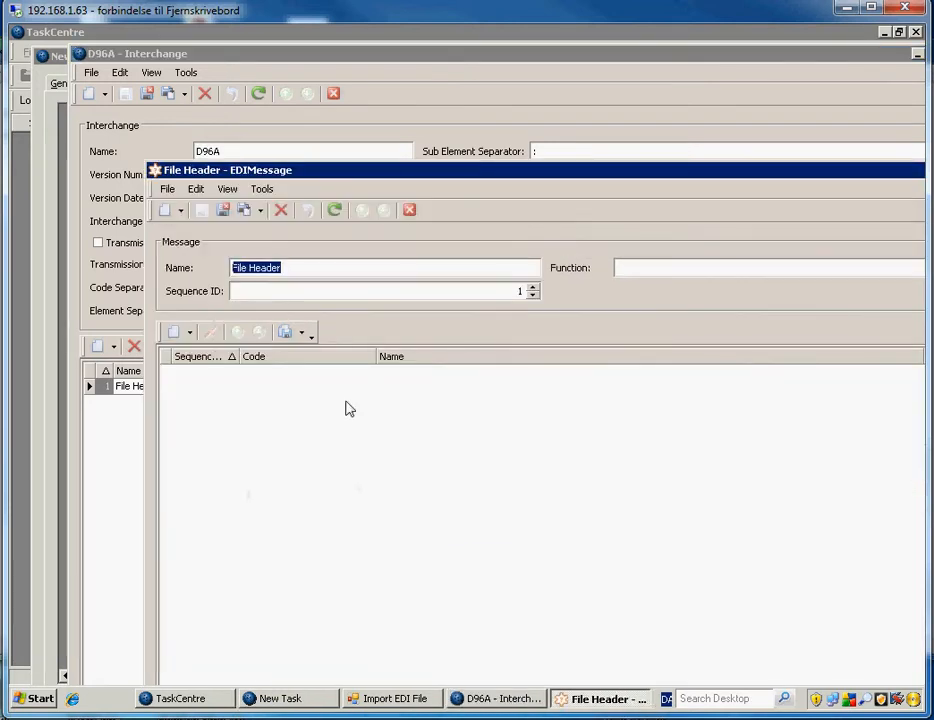
pyautogui.moveTo(394, 173); pyautogui.dragTo(305, 99)
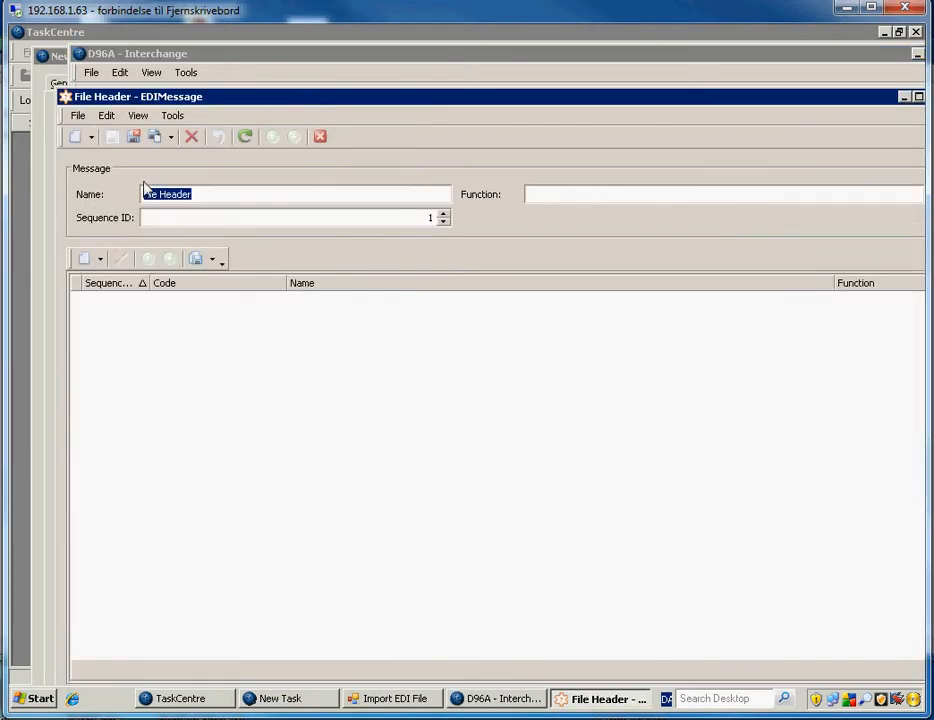
# Add a segment to the File Header message with code UNH, name "Message Header" and sequence ID 1.
pyautogui.click(84, 261)
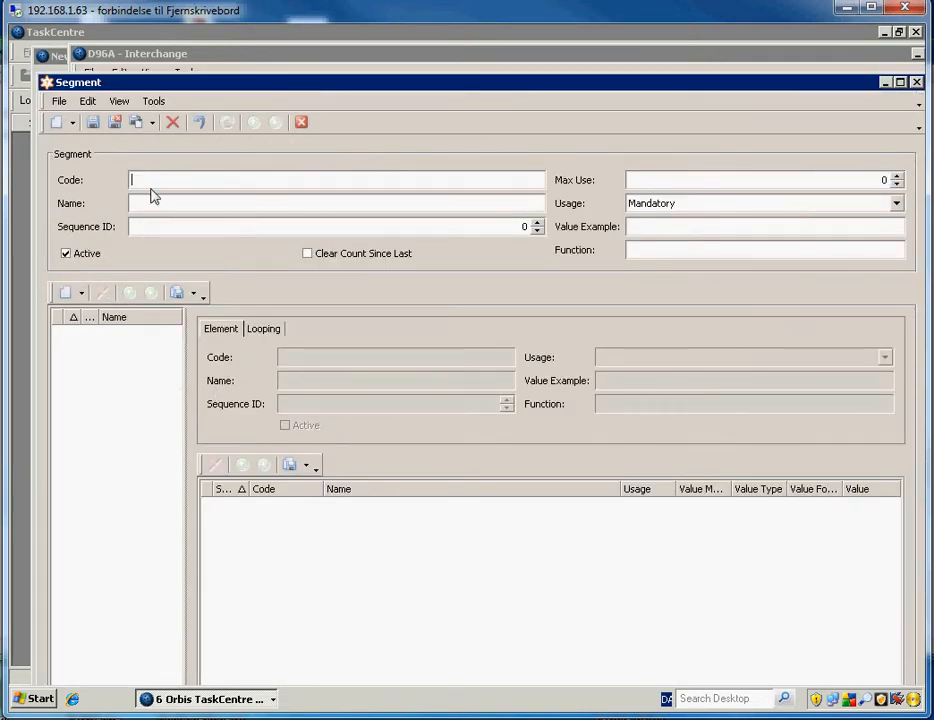
pyautogui.write('NH')
pyautogui.hotkey('alt', 'Tab')
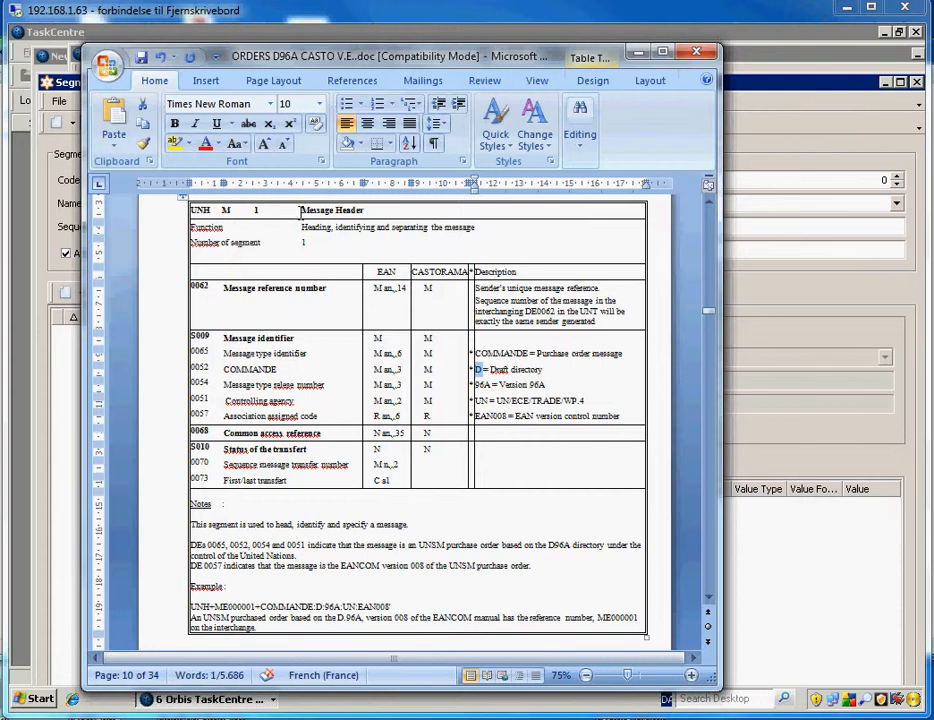
pyautogui.moveTo(299, 211); pyautogui.dragTo(360, 205)
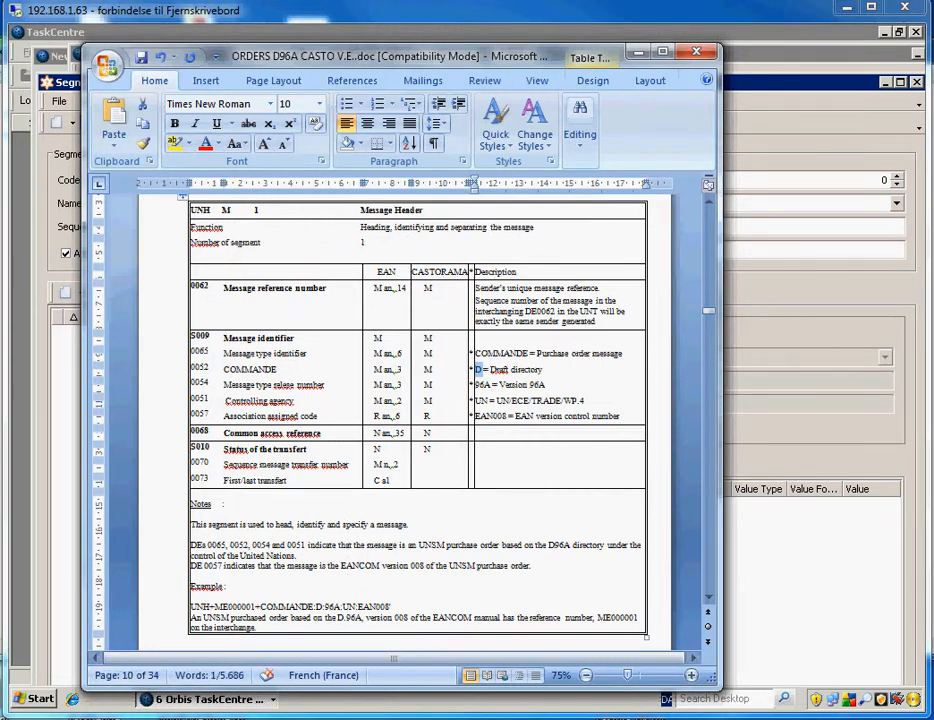
pyautogui.click(818, 281)
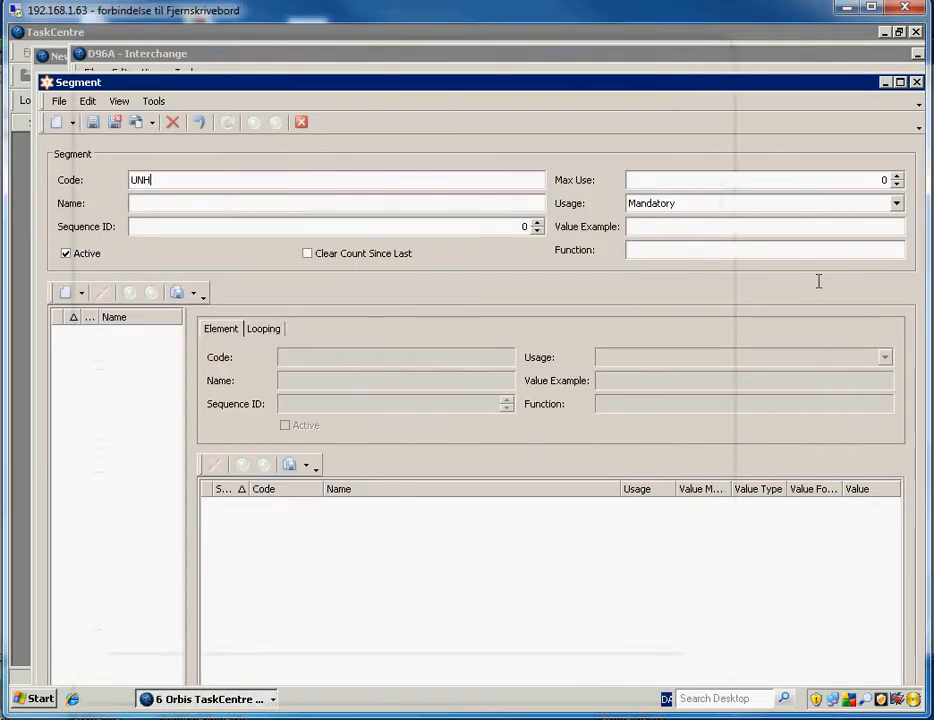
pyautogui.click(181, 204)
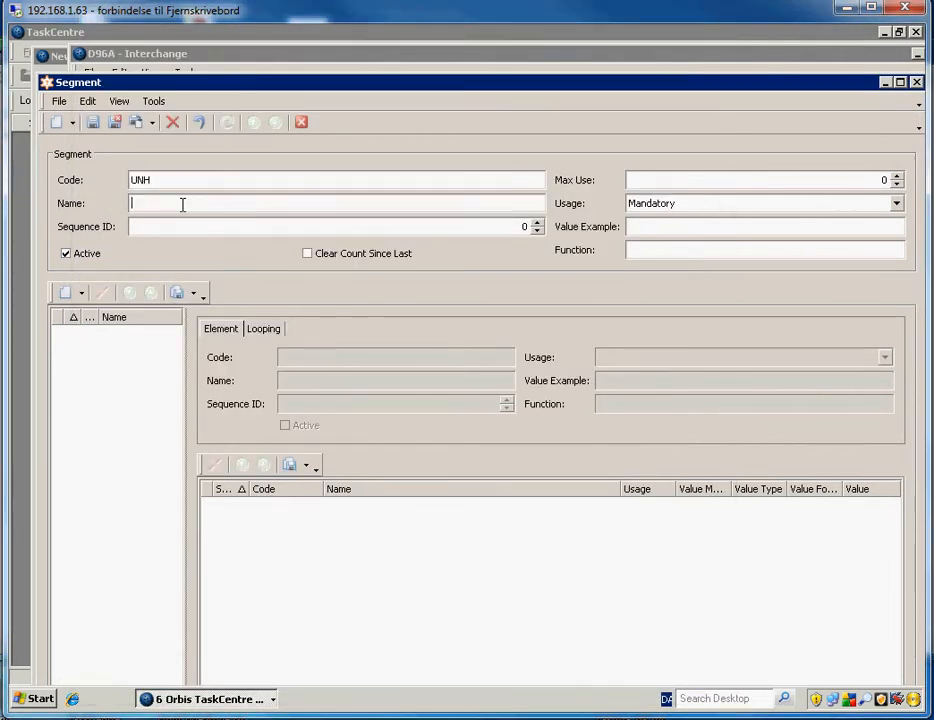
pyautogui.write('Message Header')
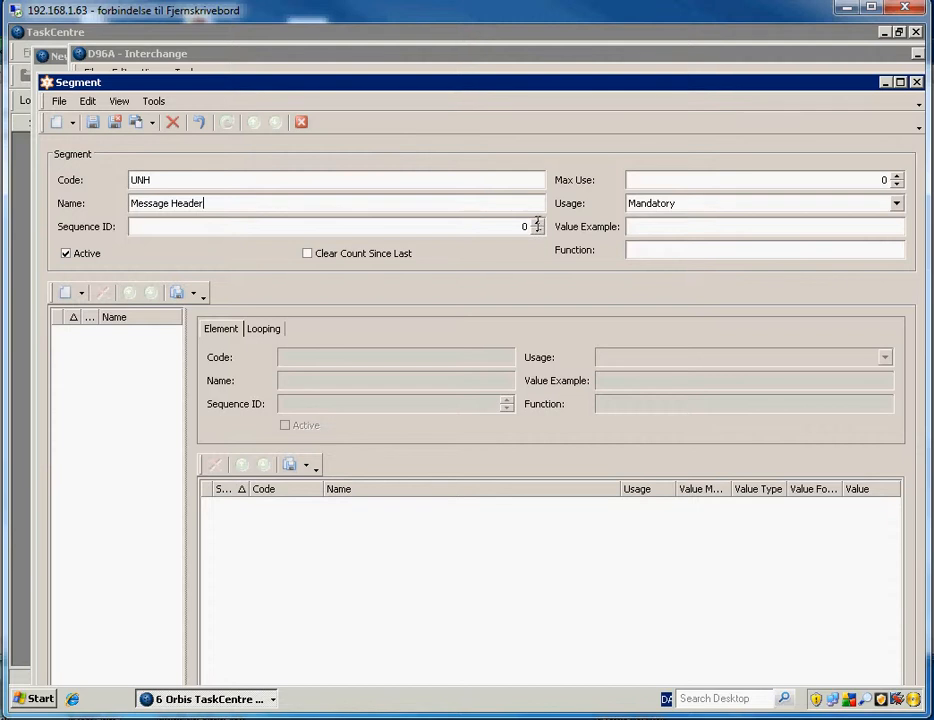
pyautogui.click(537, 222)
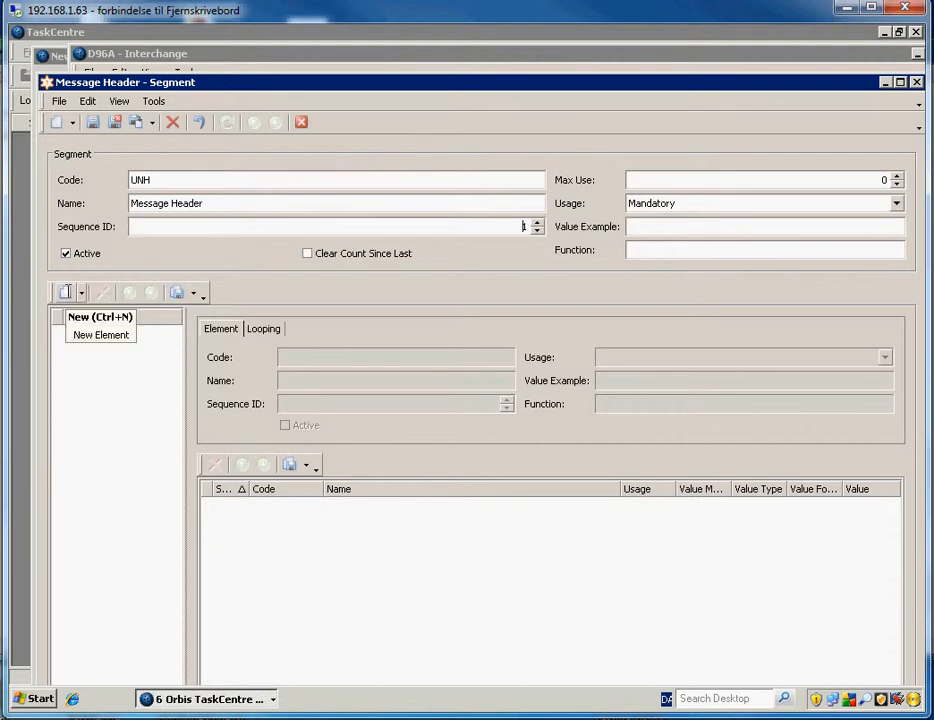
# Add an element to the UNH segment with code 0062, sequence ID 1 and the name "Message reference number" copied from the Word specification.
pyautogui.click(64, 292)
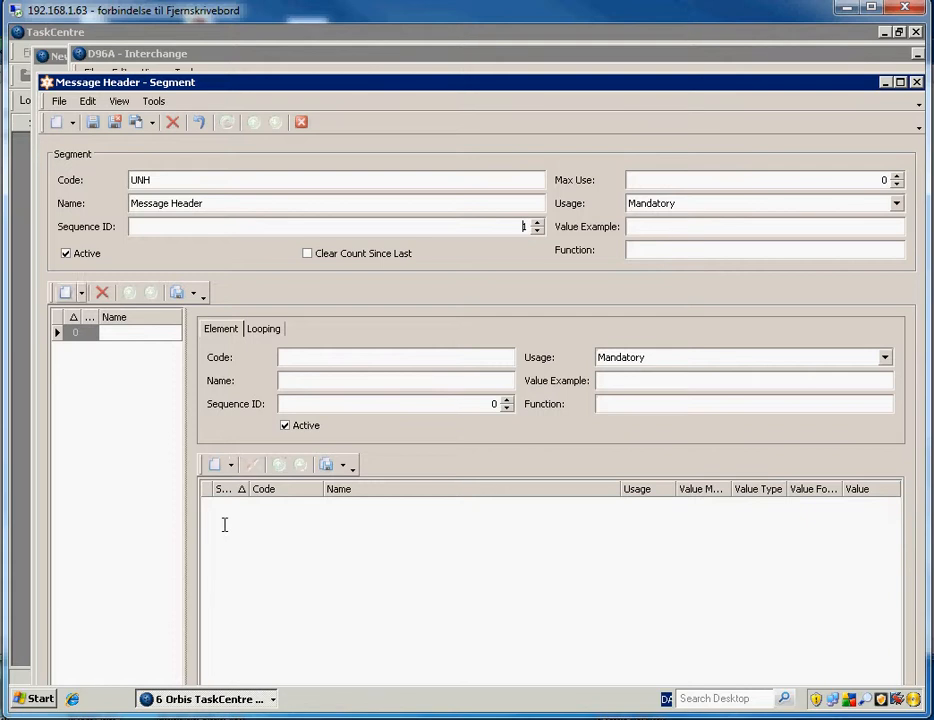
pyautogui.hotkey('alt', 'Tab')
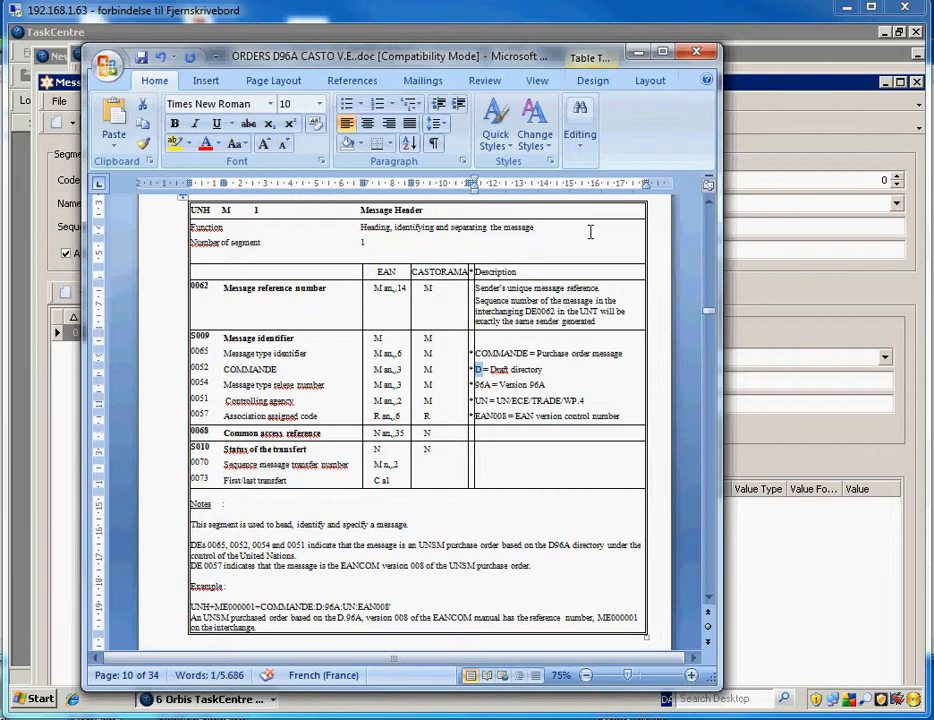
pyautogui.click(771, 82)
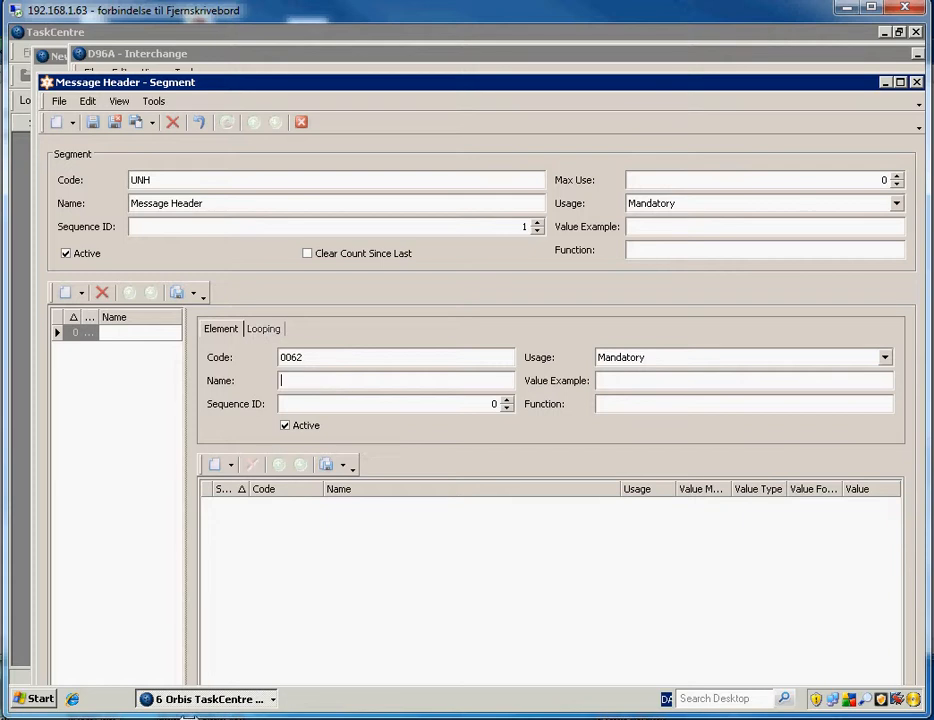
pyautogui.hotkey('alt', 'Tab')
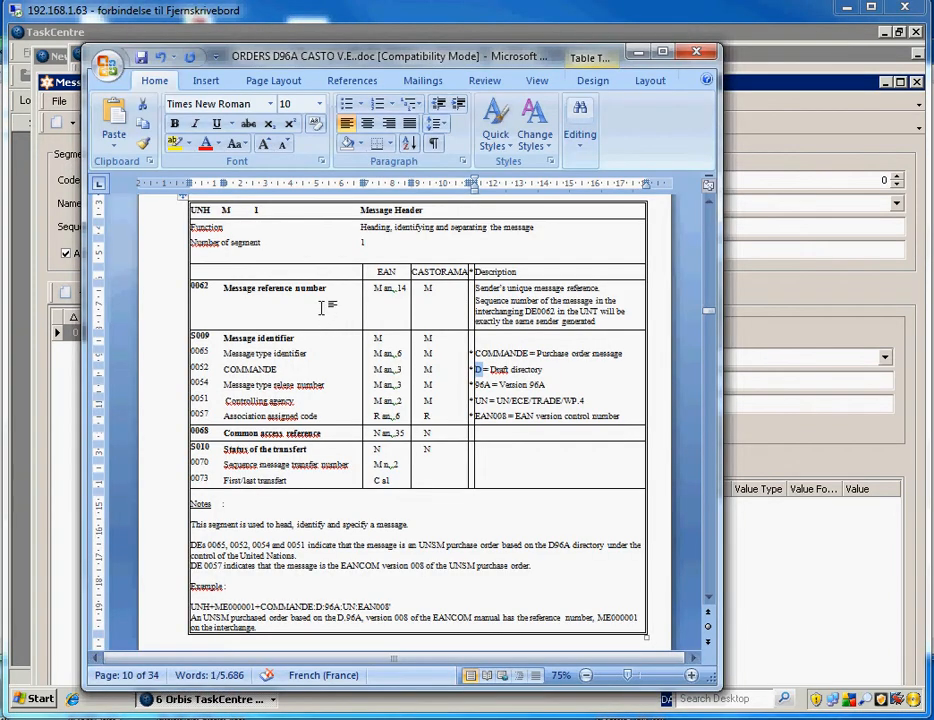
pyautogui.moveTo(312, 287); pyautogui.dragTo(230, 291)
pyautogui.hotkey('ctrl', 'c')
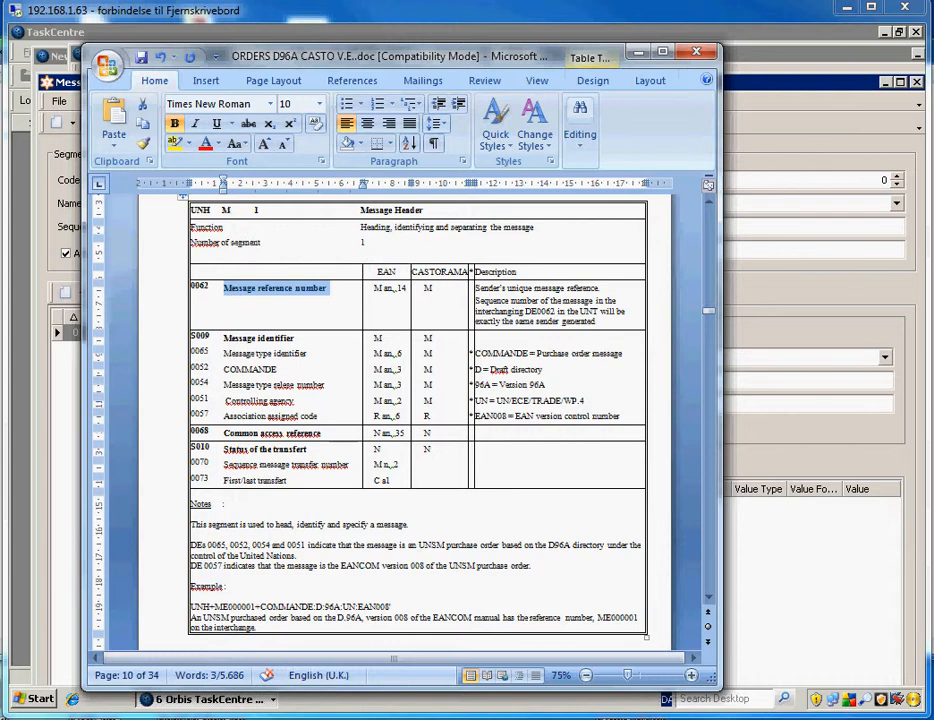
pyautogui.click(54, 532)
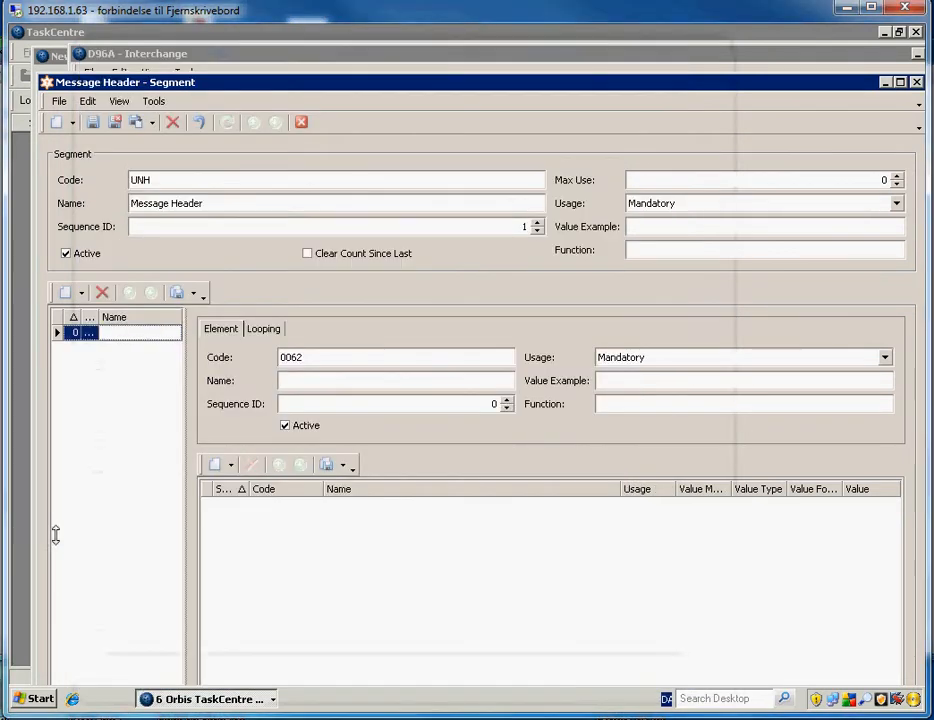
pyautogui.click(314, 379)
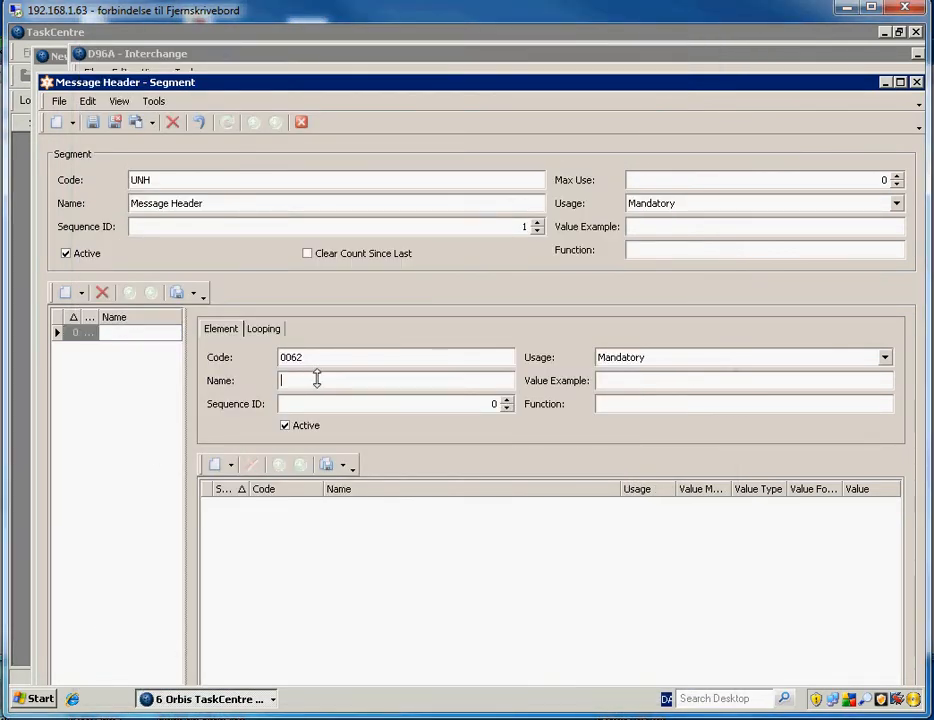
pyautogui.hotkey('ctrl', 'v')
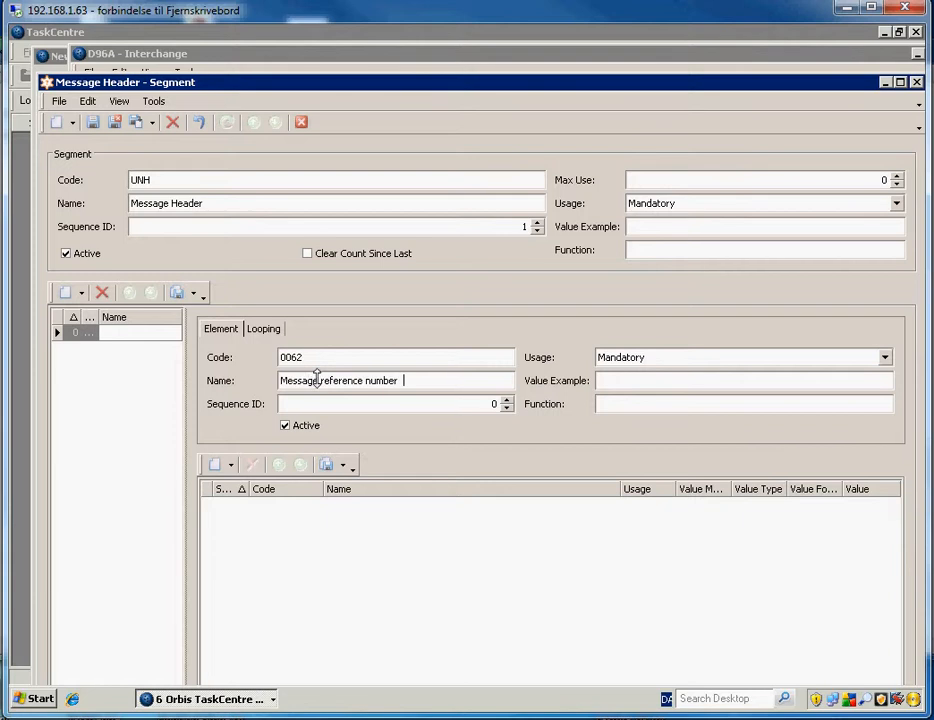
pyautogui.click(507, 398)
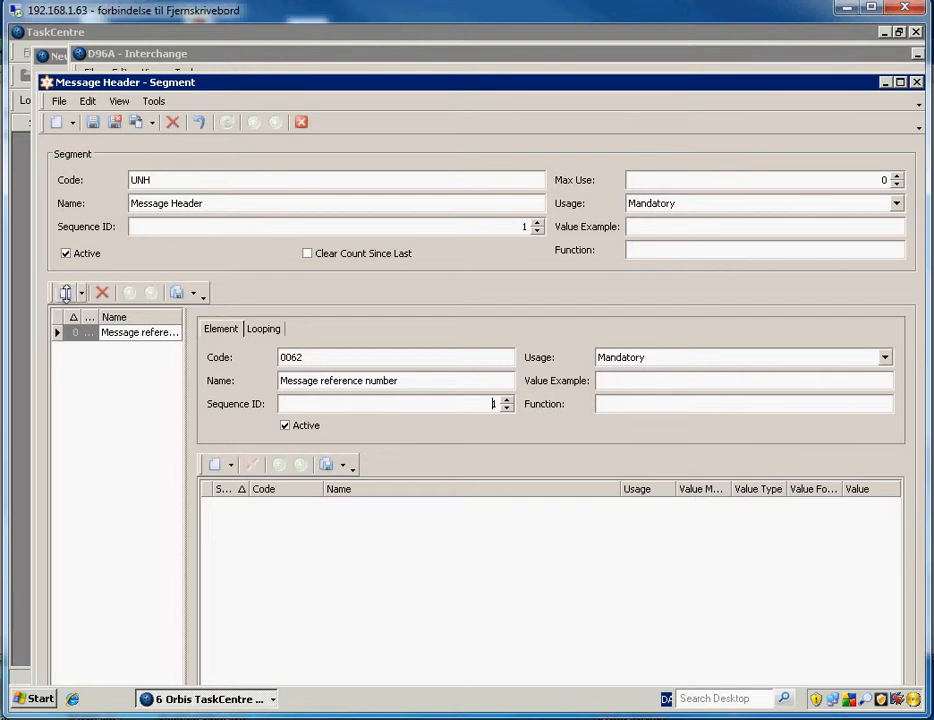
# Add a second element to the UNH segment with code S0009, sequence ID 2 and the name "Message identifier" from the Word specification.
pyautogui.click(66, 292)
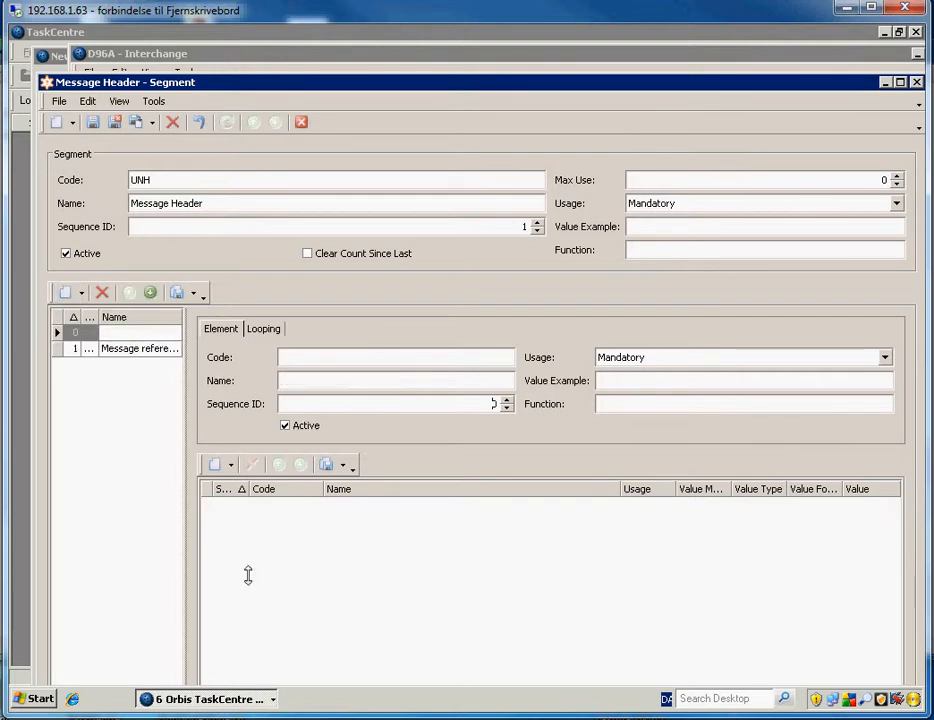
pyautogui.hotkey('alt', 'Tab')
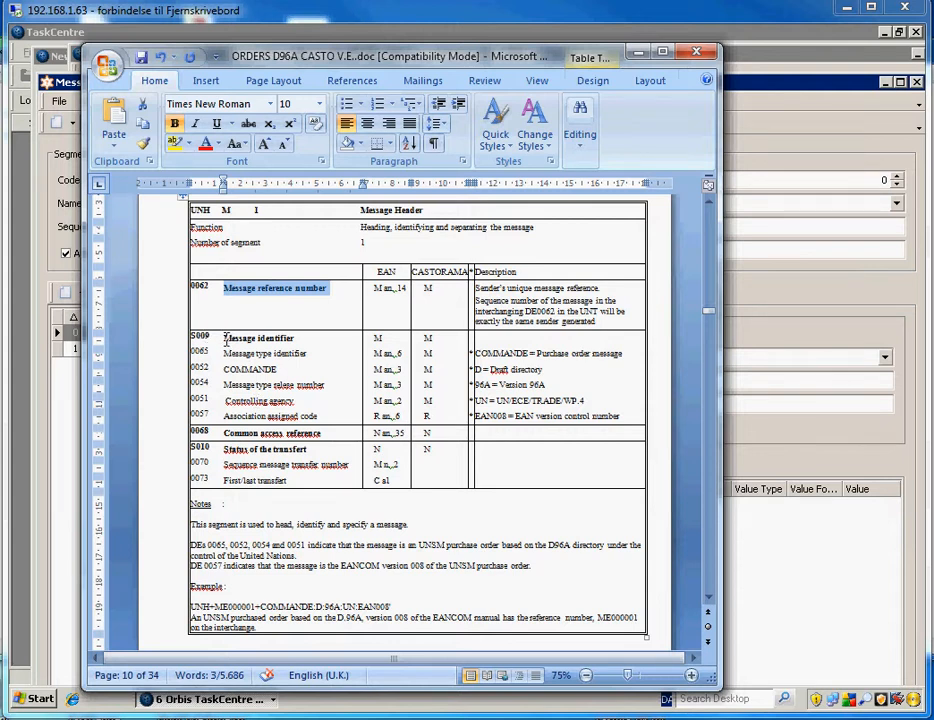
pyautogui.moveTo(222, 338)
pyautogui.mouseDown()
pyautogui.moveTo(247, 336)
pyautogui.moveTo(220, 334)
pyautogui.mouseUp()
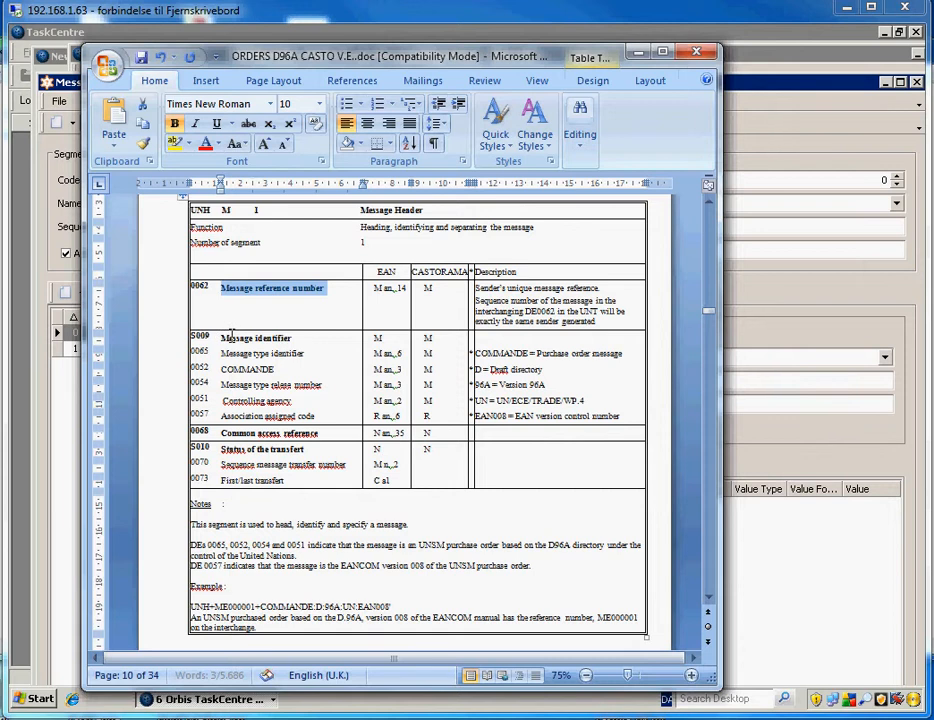
pyautogui.moveTo(292, 338); pyautogui.dragTo(222, 338)
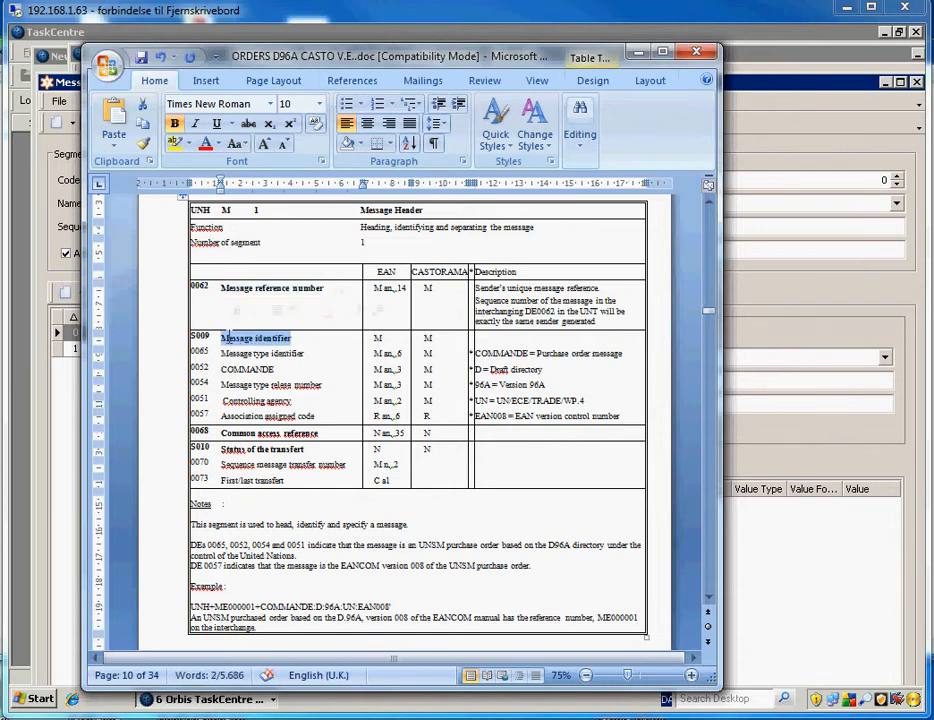
pyautogui.click(842, 393)
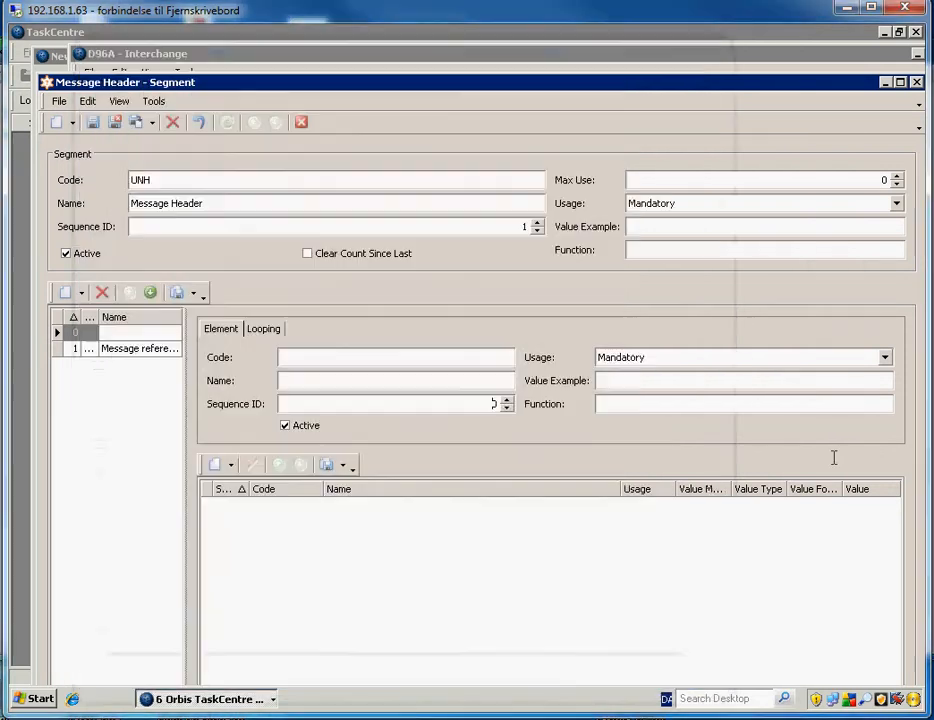
pyautogui.click(301, 357)
pyautogui.write('S000')
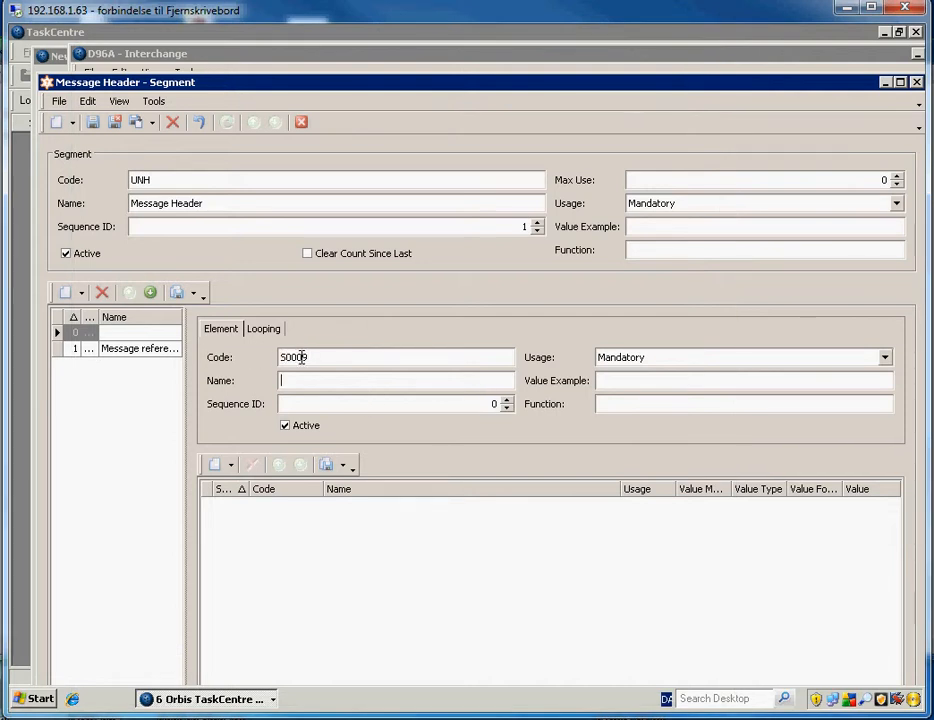
pyautogui.write('Message identifier')
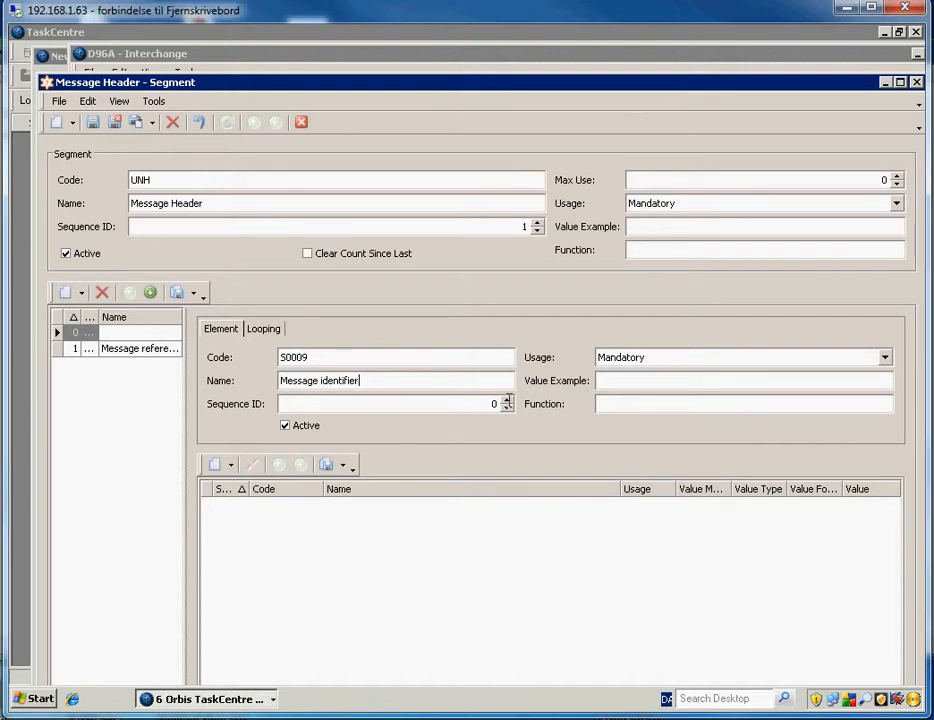
pyautogui.click(508, 400)
pyautogui.click(508, 400)
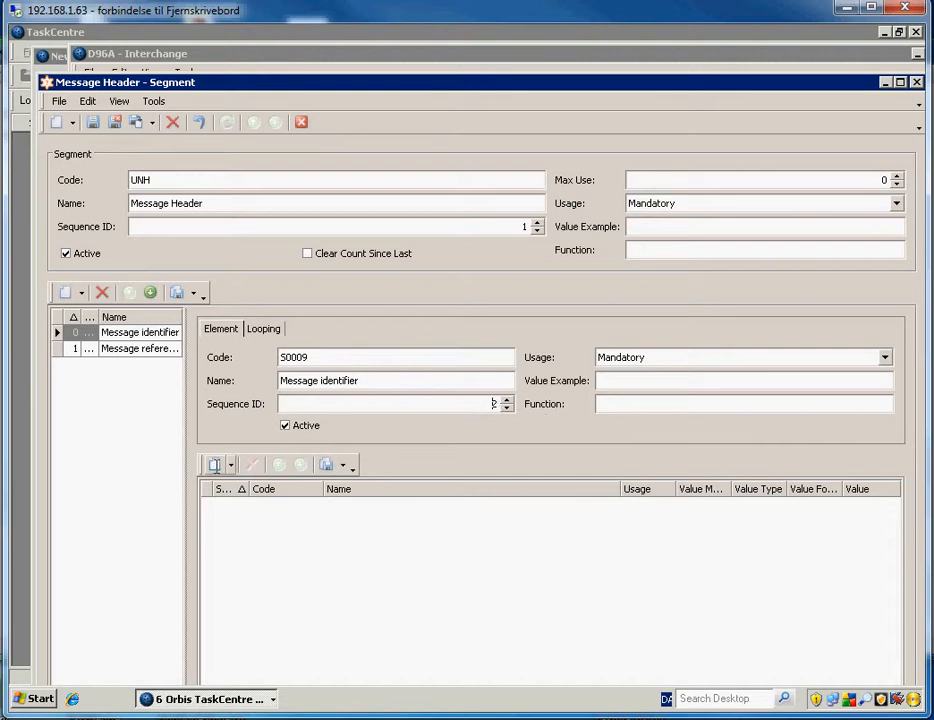
# Create a sub element under S0009 with code 0065, sequence ID 1 and the name "Message type identifier" copied from the Word specification.
pyautogui.hotkey('alt', 'Tab')
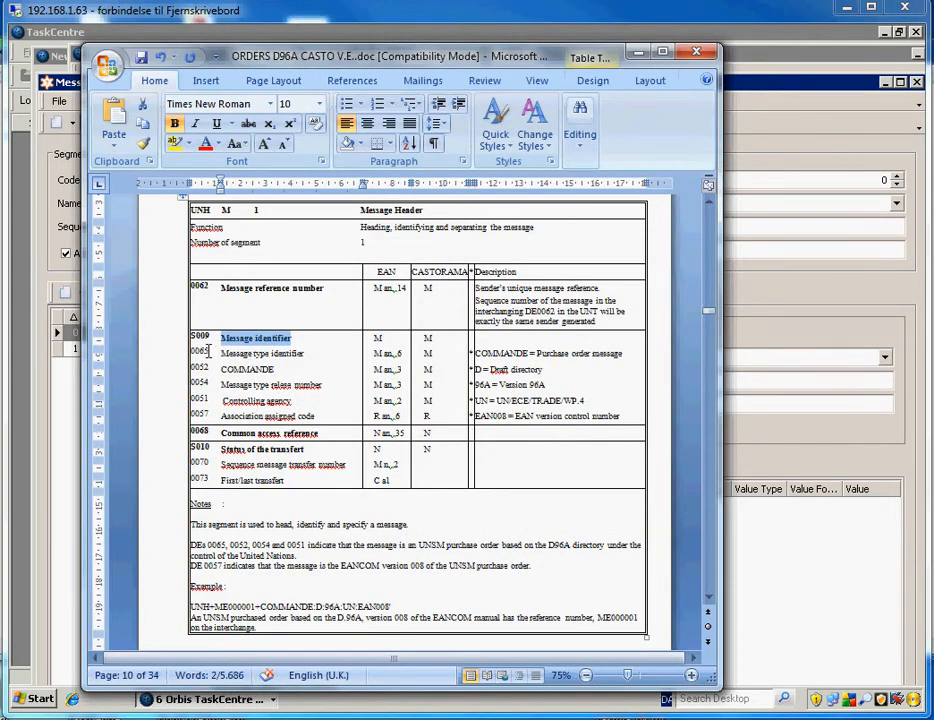
pyautogui.doubleClick(296, 353)
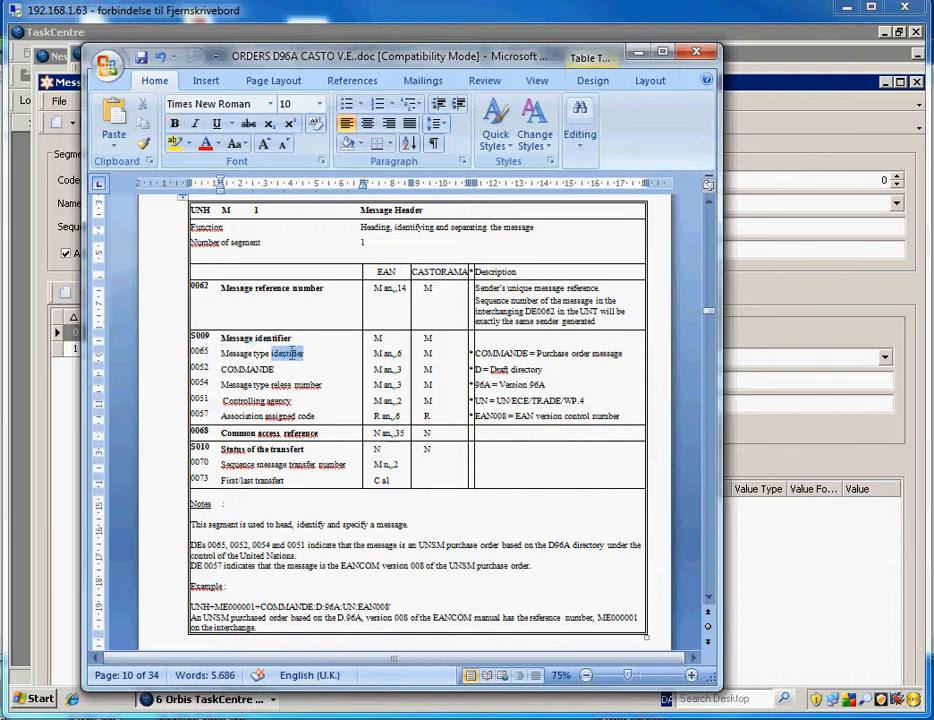
pyautogui.moveTo(293, 353); pyautogui.dragTo(235, 346)
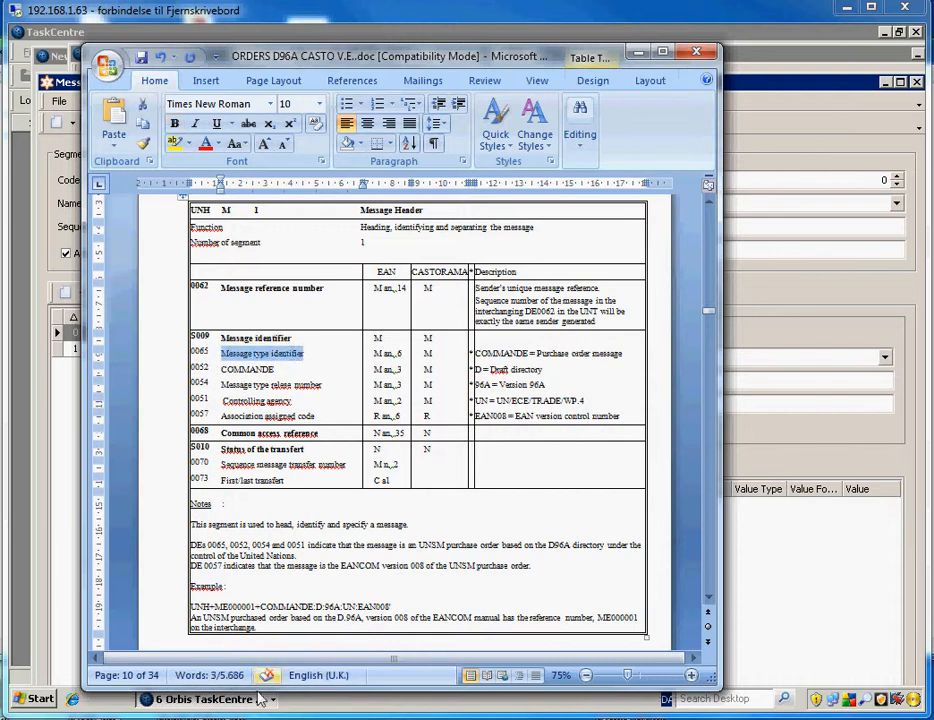
pyautogui.click(826, 300)
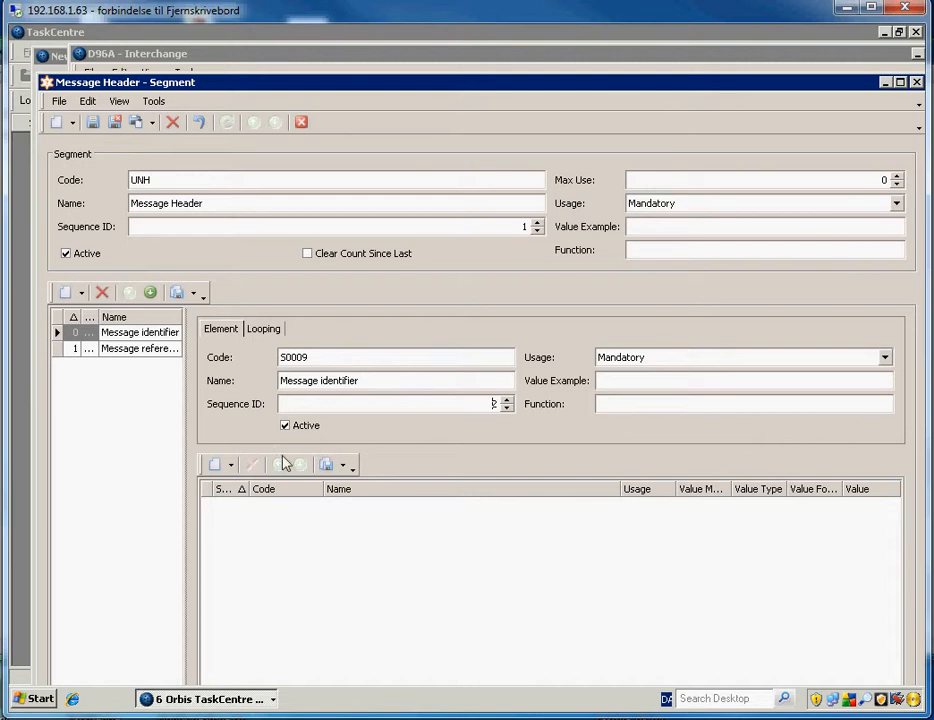
pyautogui.click(215, 464)
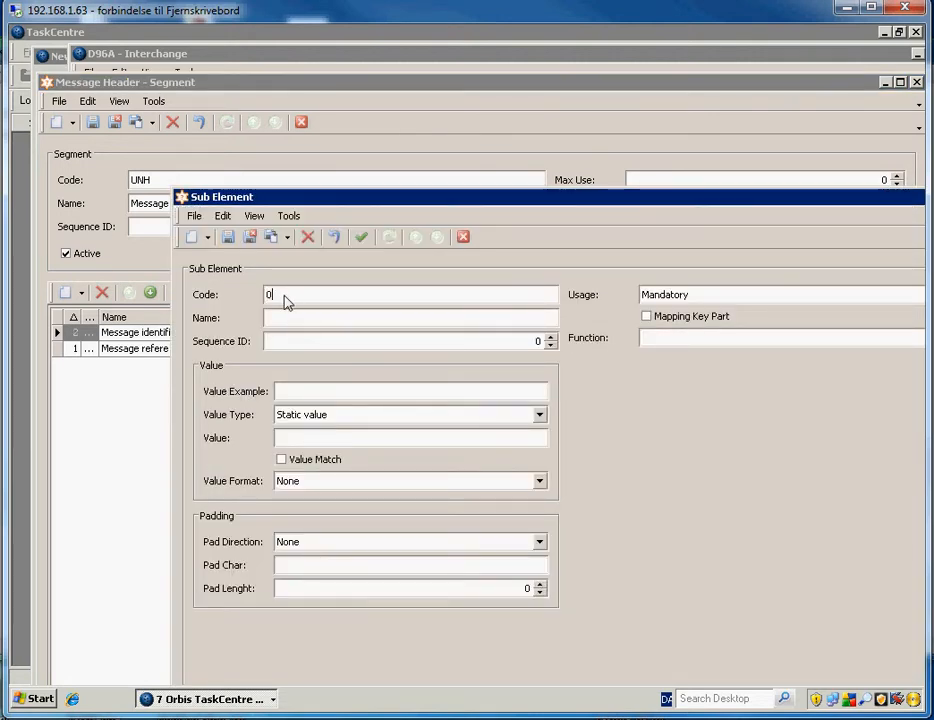
pyautogui.write('0065')
pyautogui.write('Message type identifier')
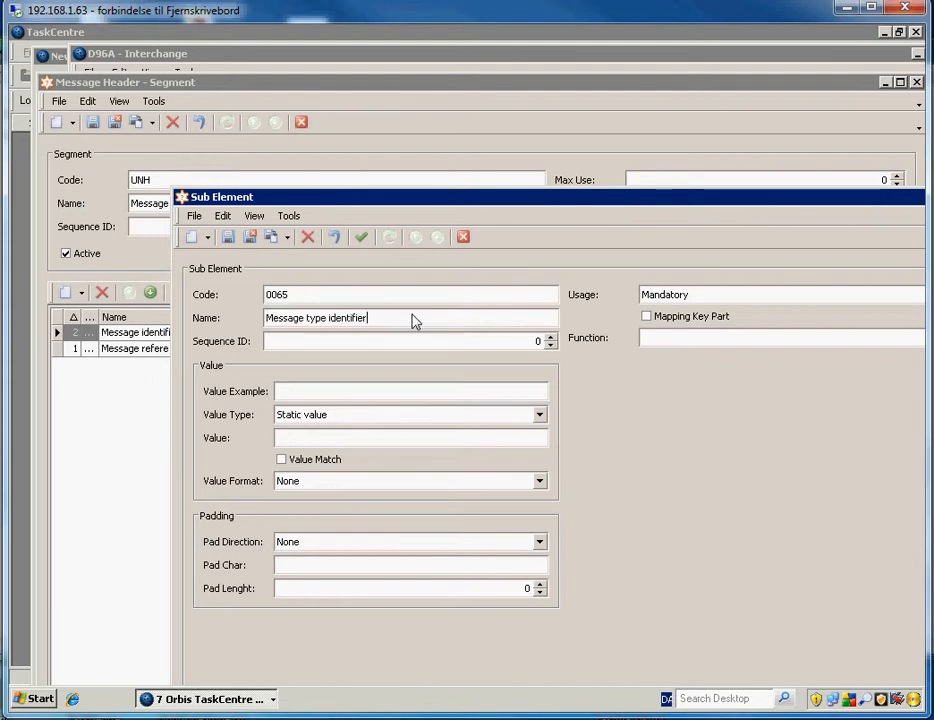
pyautogui.click(550, 337)
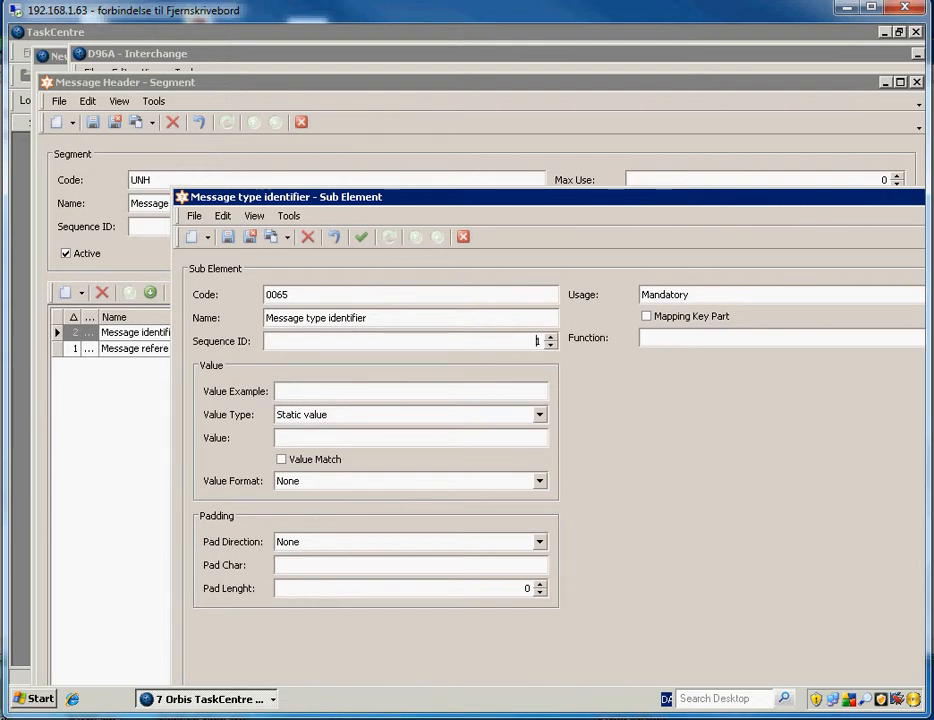
# Set the 0065 sub element's static value to COMMANDE, copied from the Word specification's description, and save and close it.
pyautogui.hotkey('alt', 'Tab')
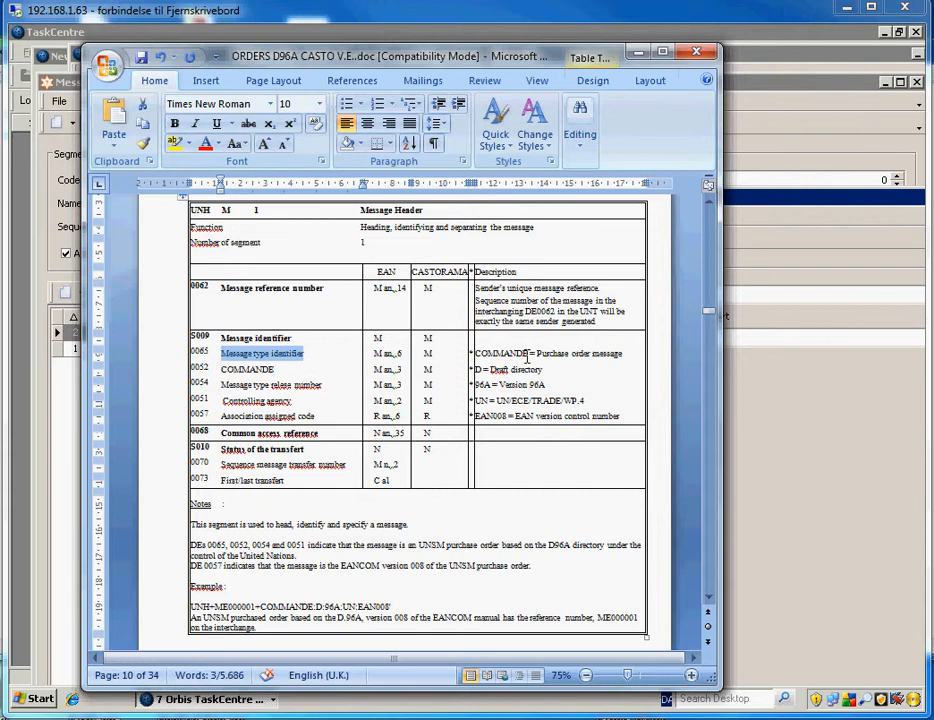
pyautogui.moveTo(527, 356); pyautogui.dragTo(480, 353)
pyautogui.hotkey('ctrl', 'c')
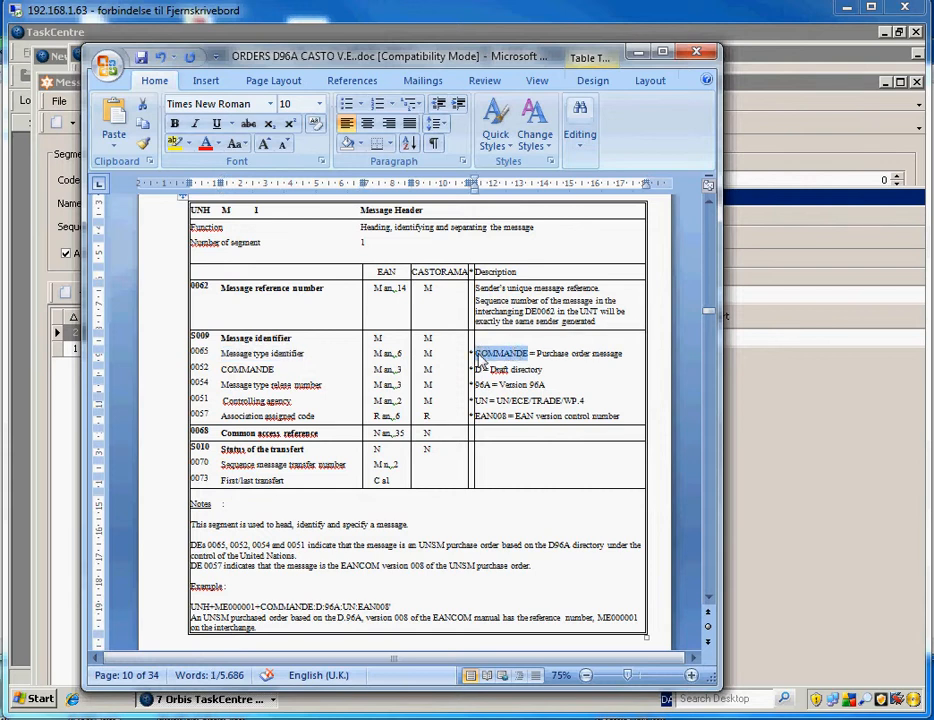
pyautogui.click(818, 80)
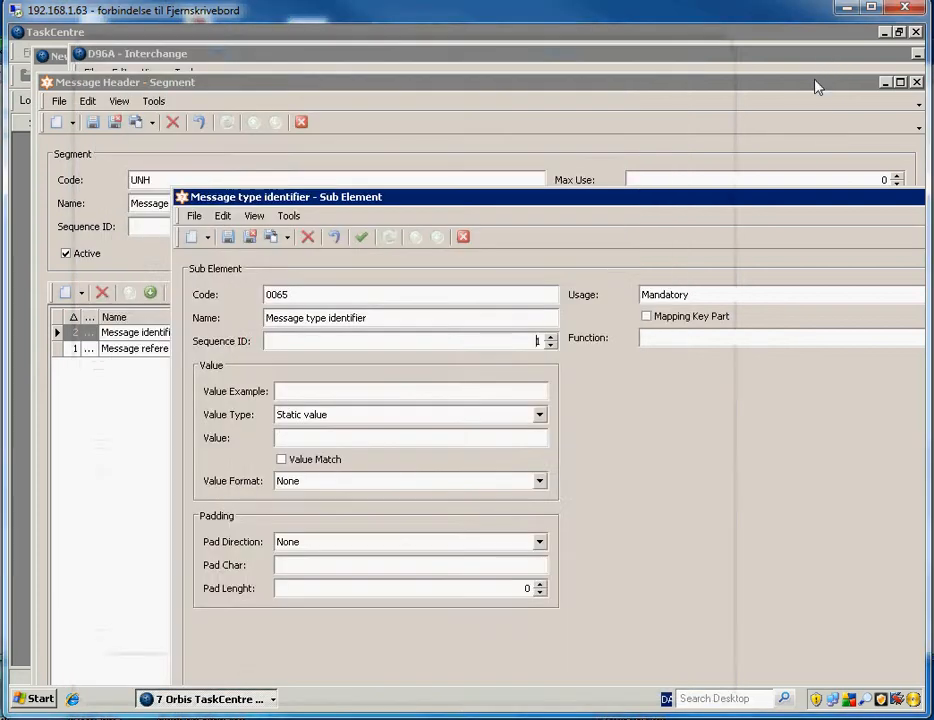
pyautogui.click(302, 441)
pyautogui.hotkey('ctrl', 'v')
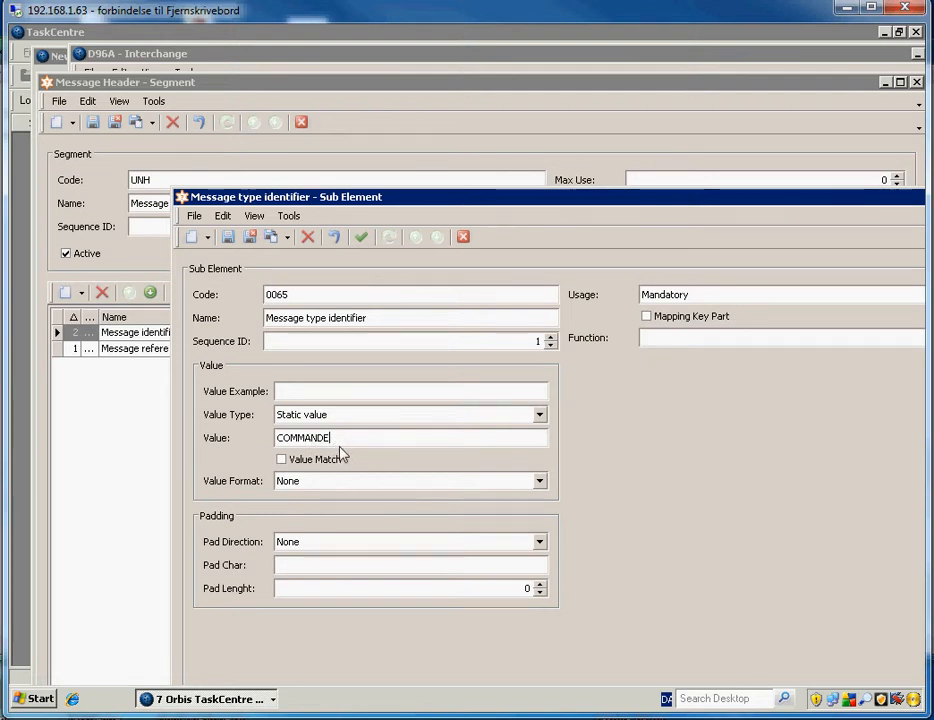
pyautogui.click(250, 242)
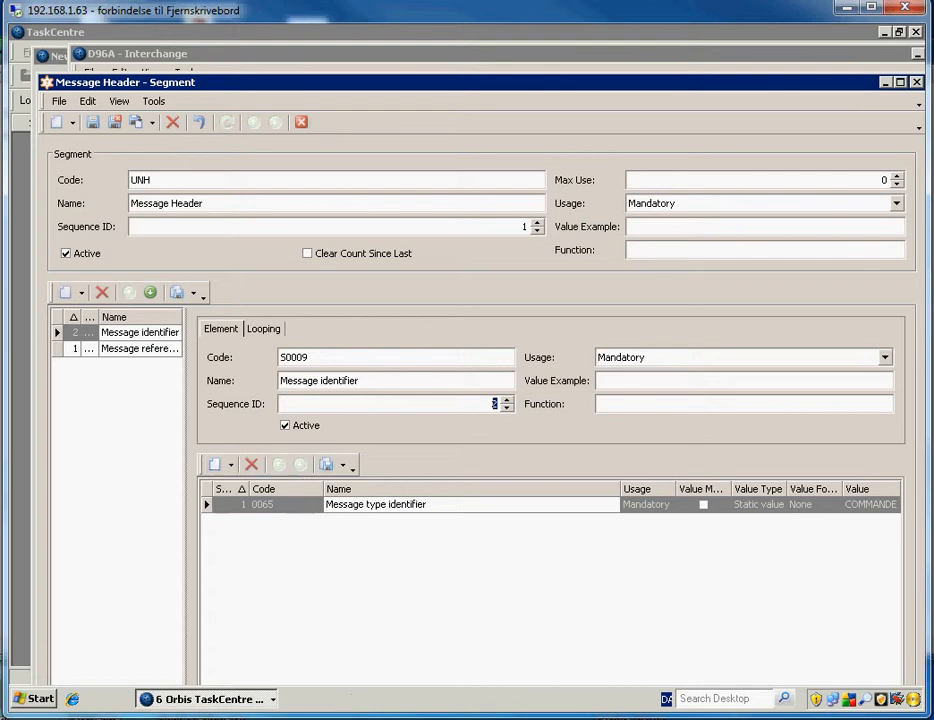
# Create a second sub element under S0009 with code 0052, sequence ID 2 and the name "COMMANDE" copied from the Word specification.
pyautogui.hotkey('alt', 'Tab')
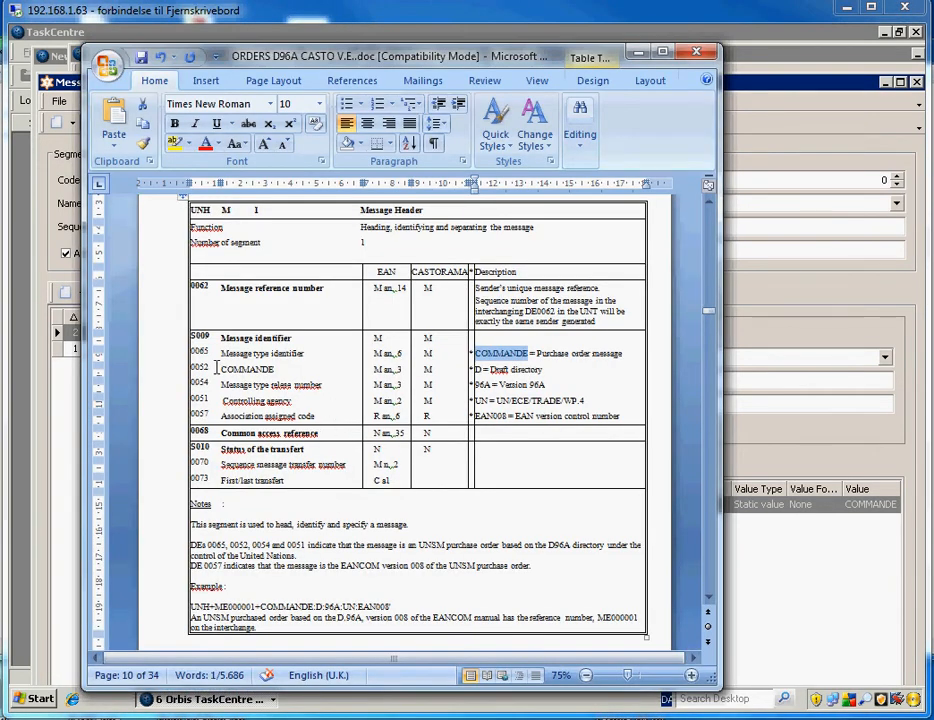
pyautogui.moveTo(273, 370); pyautogui.dragTo(220, 370)
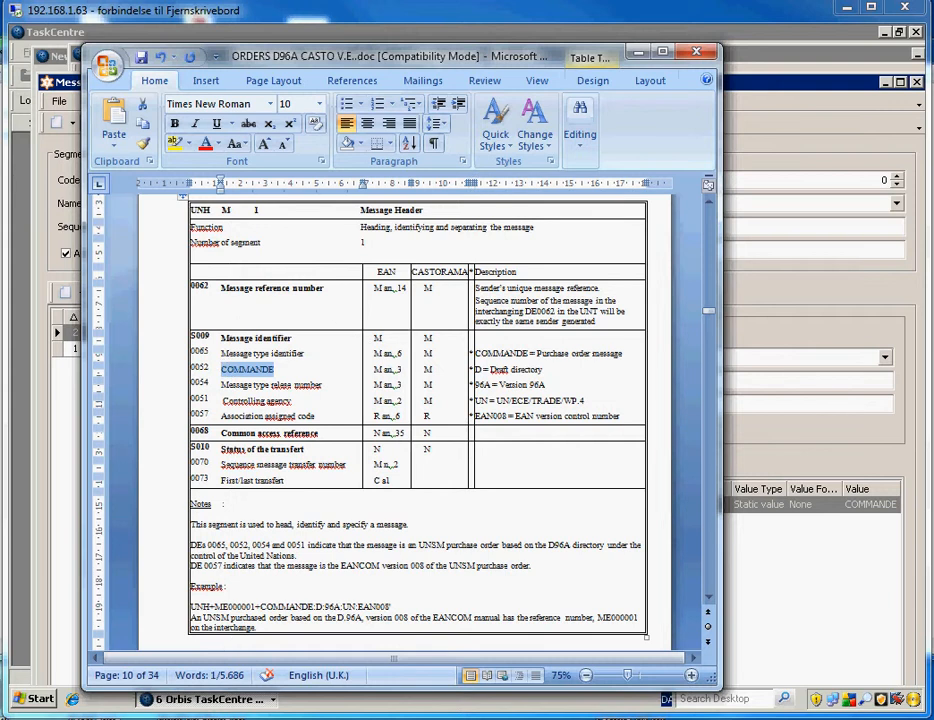
pyautogui.click(53, 653)
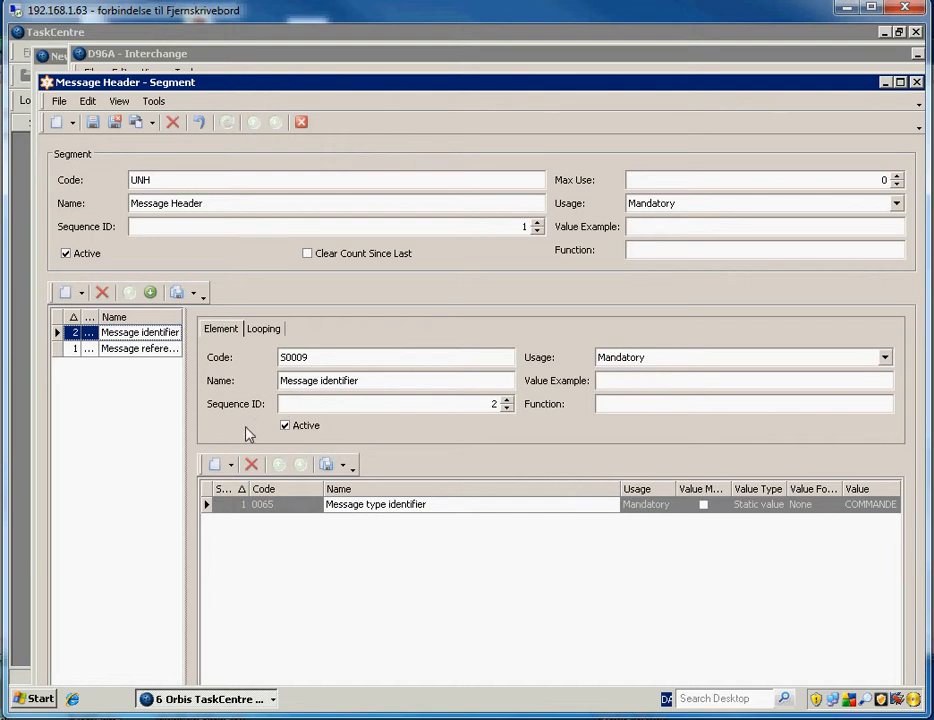
pyautogui.click(220, 464)
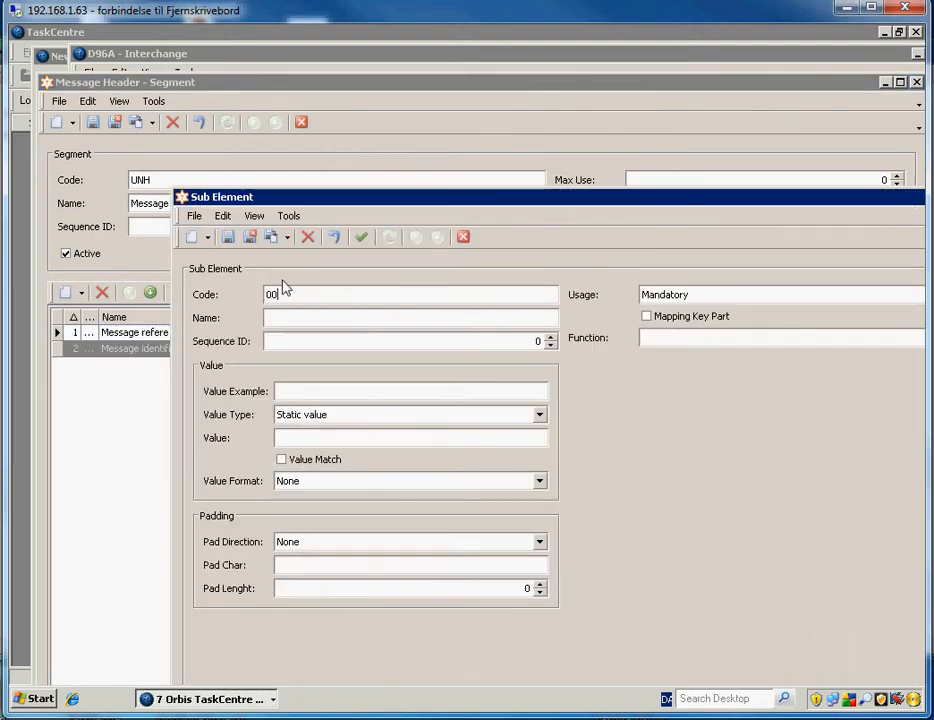
pyautogui.press('Tab')
pyautogui.write('COMMANDE')
pyautogui.click(550, 341)
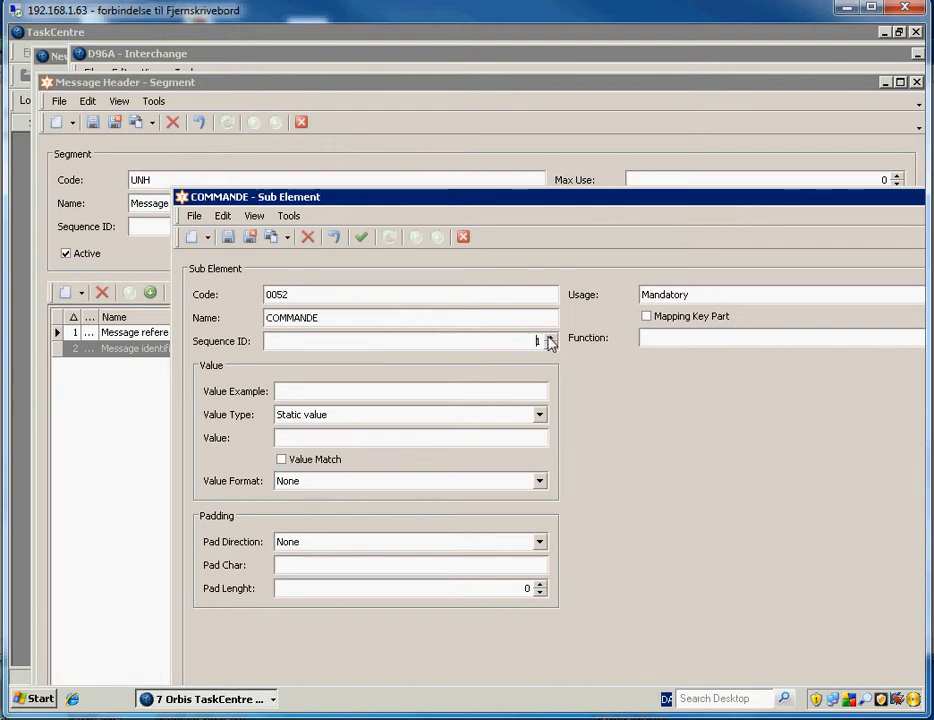
pyautogui.click(549, 338)
# Check the Word specification, set the 0052 sub element's static value to D, and save and close it.
pyautogui.hotkey('alt', 'Tab')
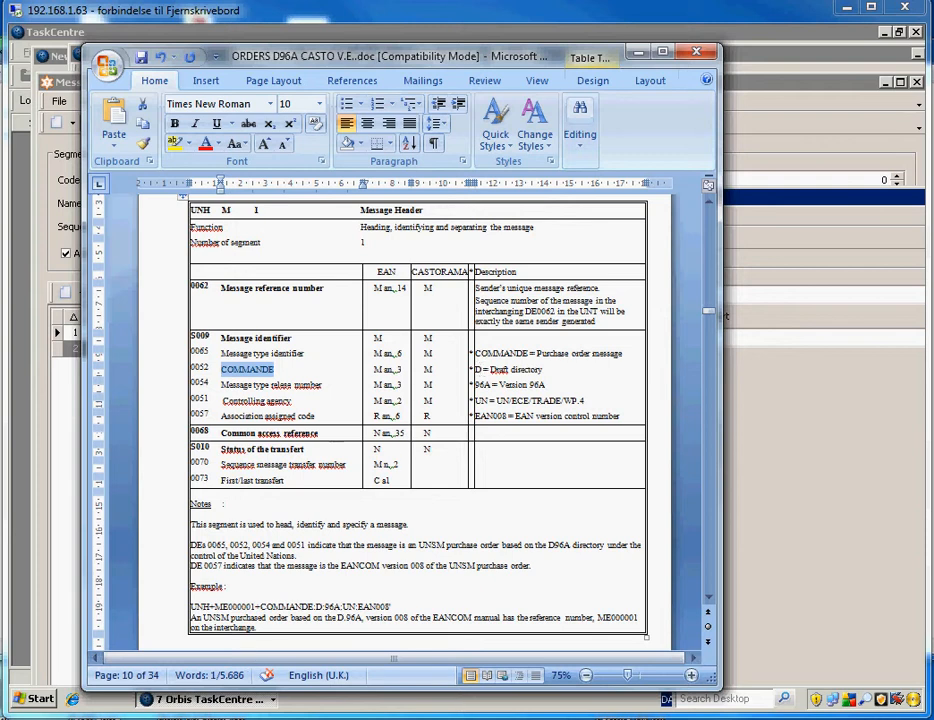
pyautogui.hotkey('alt', 'Tab')
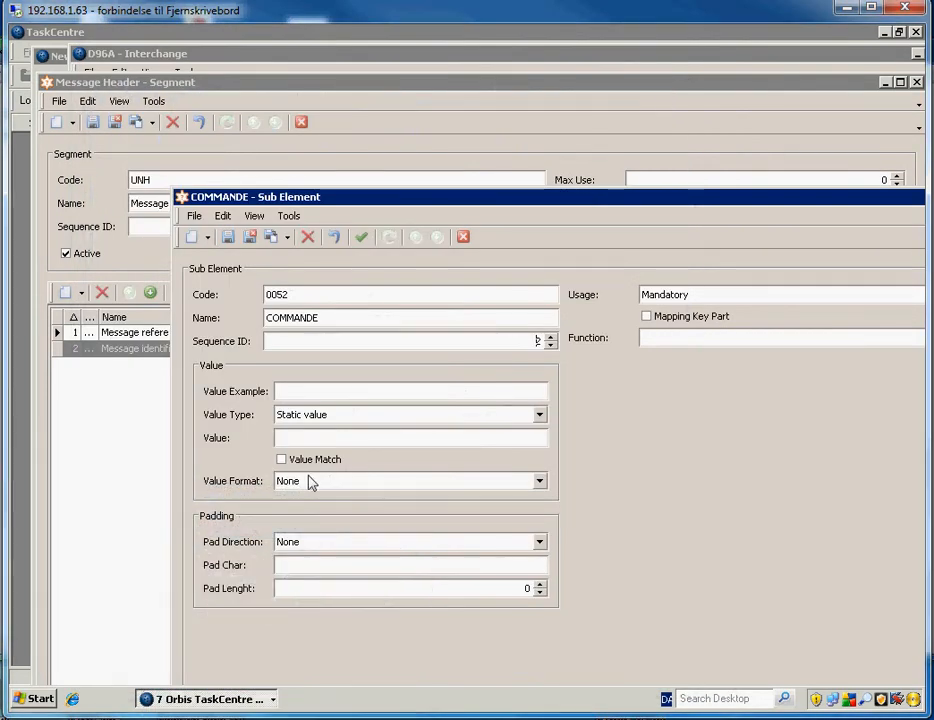
pyautogui.click(310, 443)
pyautogui.press('Delete')
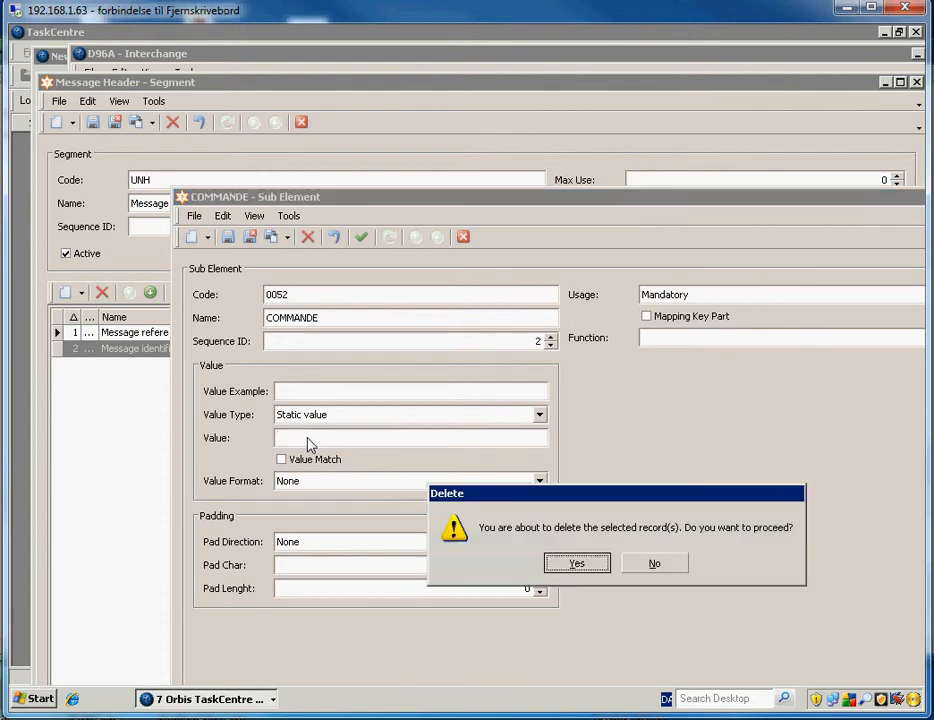
pyautogui.click(654, 565)
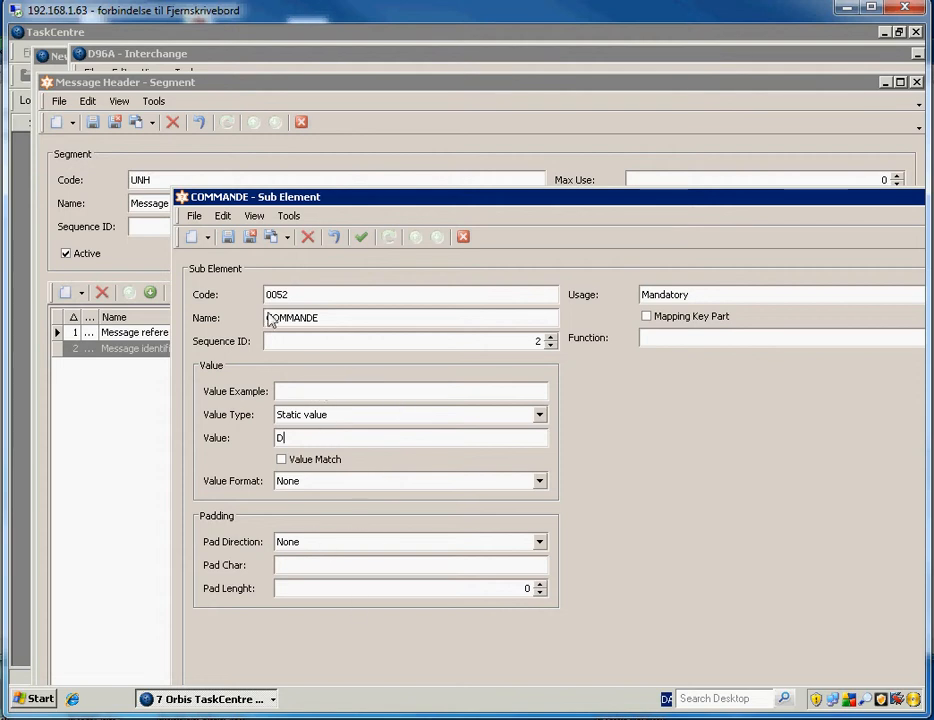
pyautogui.click(250, 237)
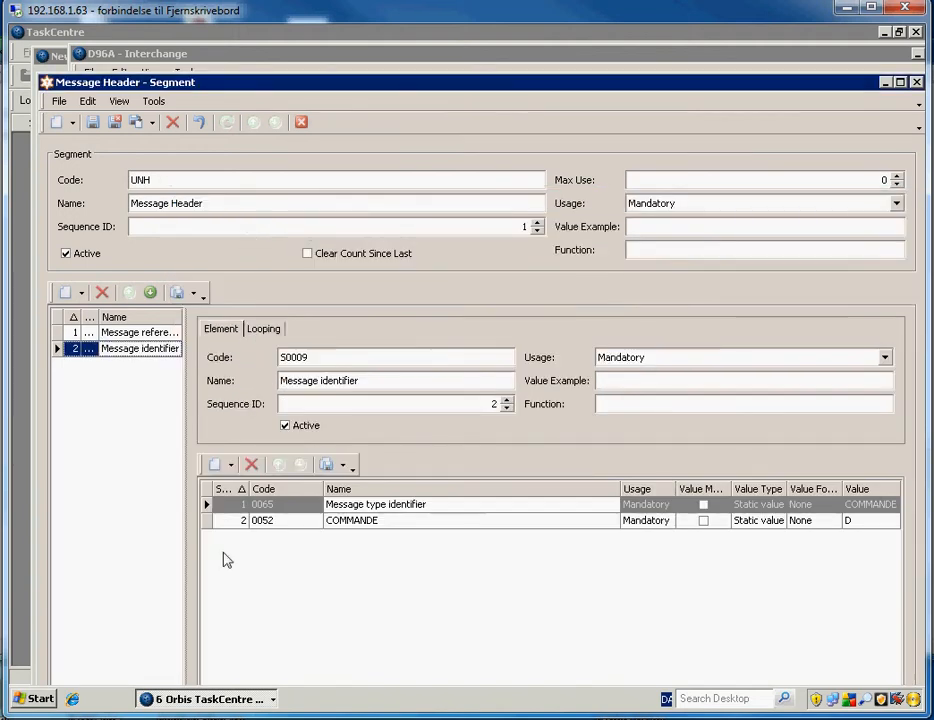
# Create a third sub element under S0009 with code 0054, sequence ID 3 and the name "Message type relese number" copied from the Word specification.
pyautogui.click(229, 503)
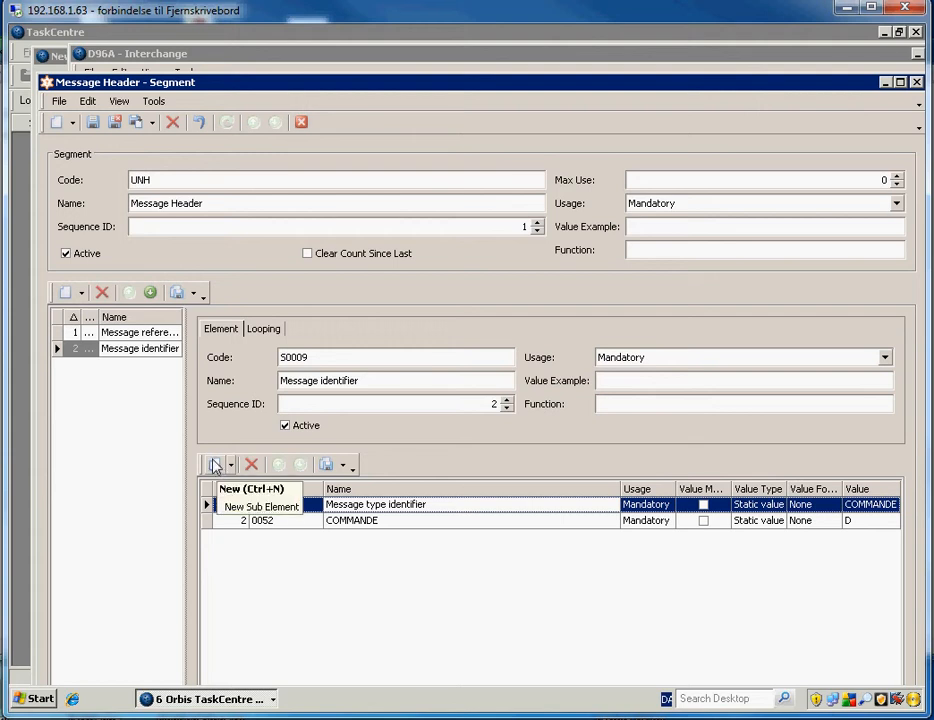
pyautogui.click(214, 466)
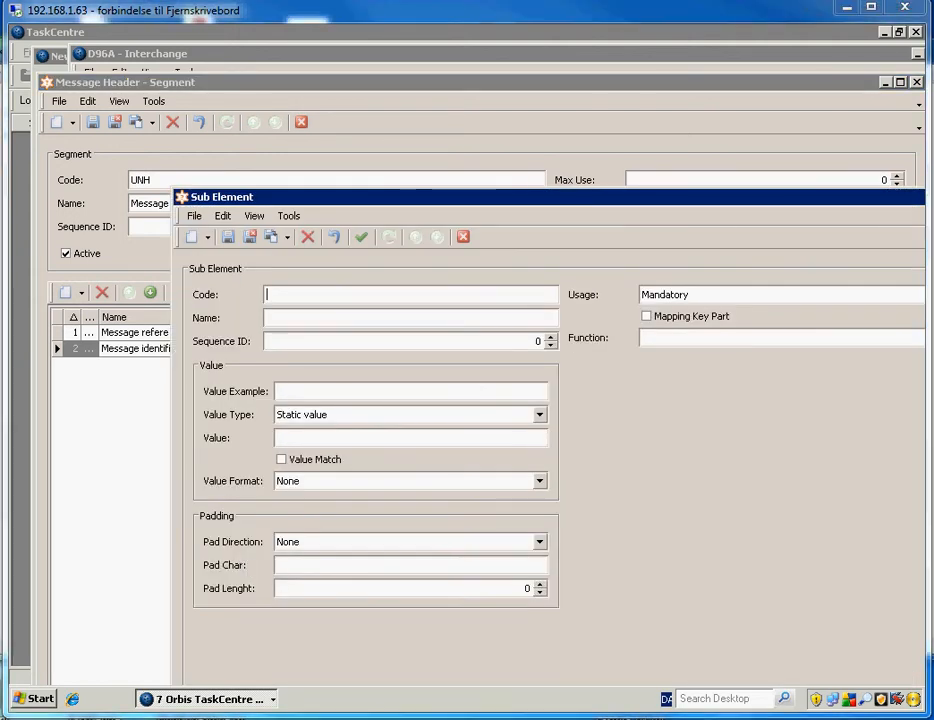
pyautogui.hotkey('alt', 'Tab')
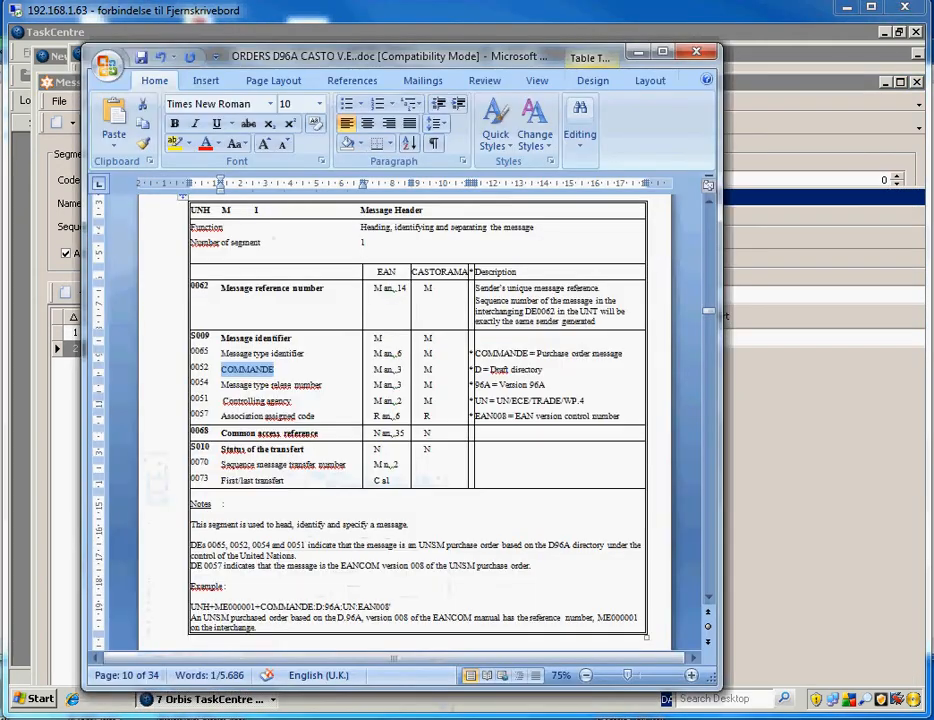
pyautogui.click(222, 384)
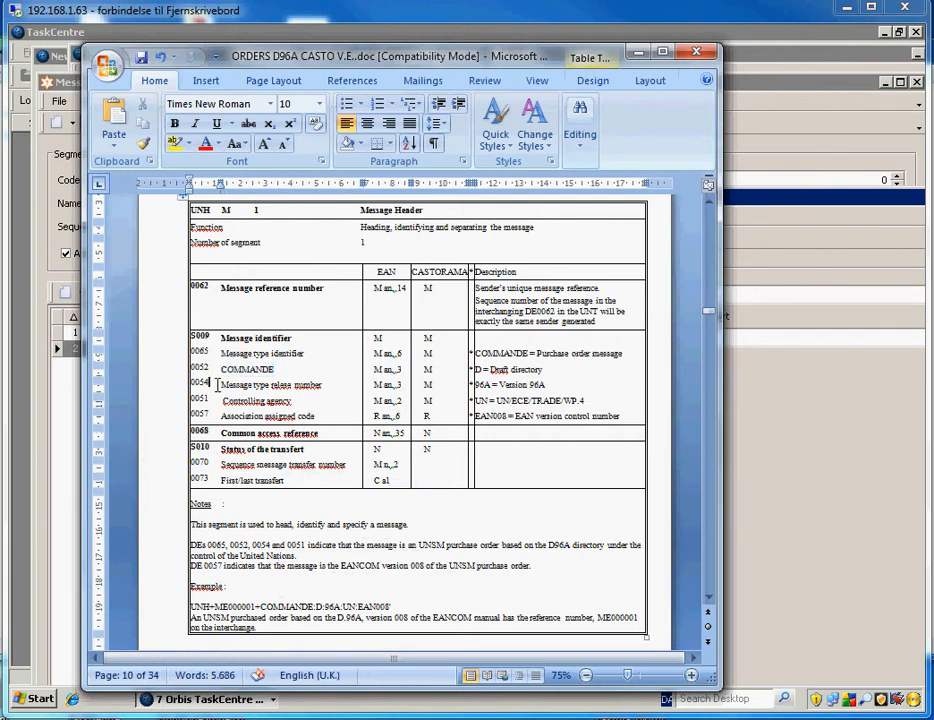
pyautogui.moveTo(222, 384); pyautogui.dragTo(320, 389)
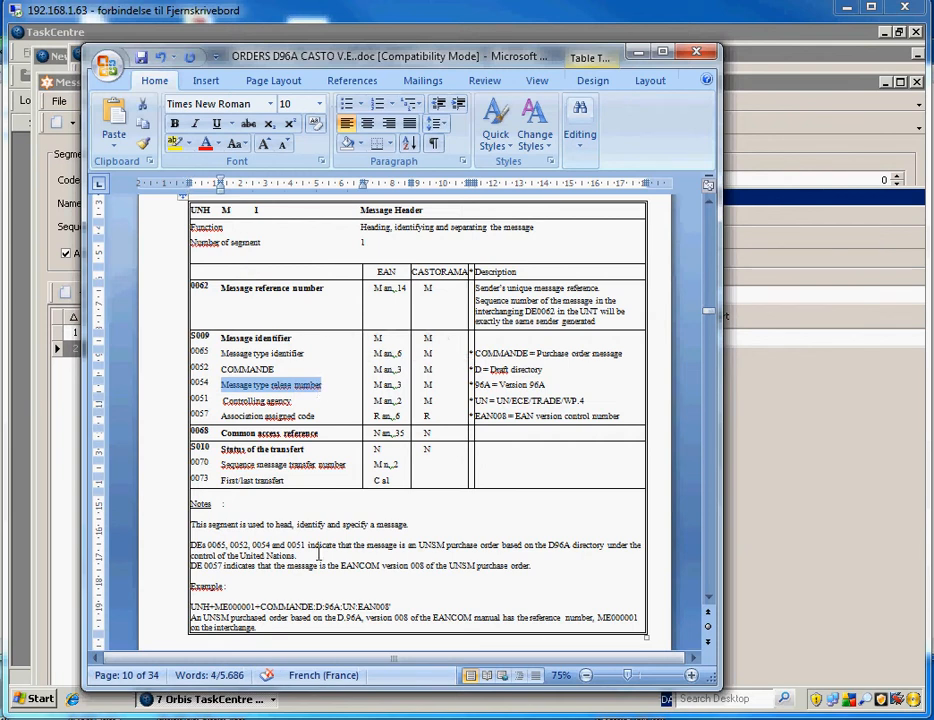
pyautogui.click(870, 434)
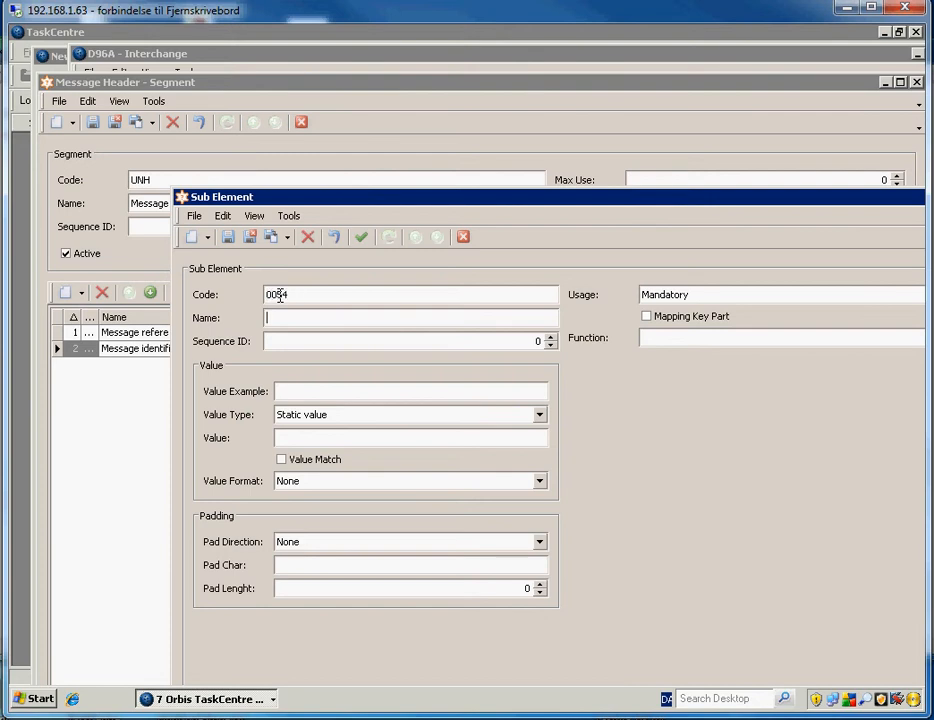
pyautogui.write('Message type relese number')
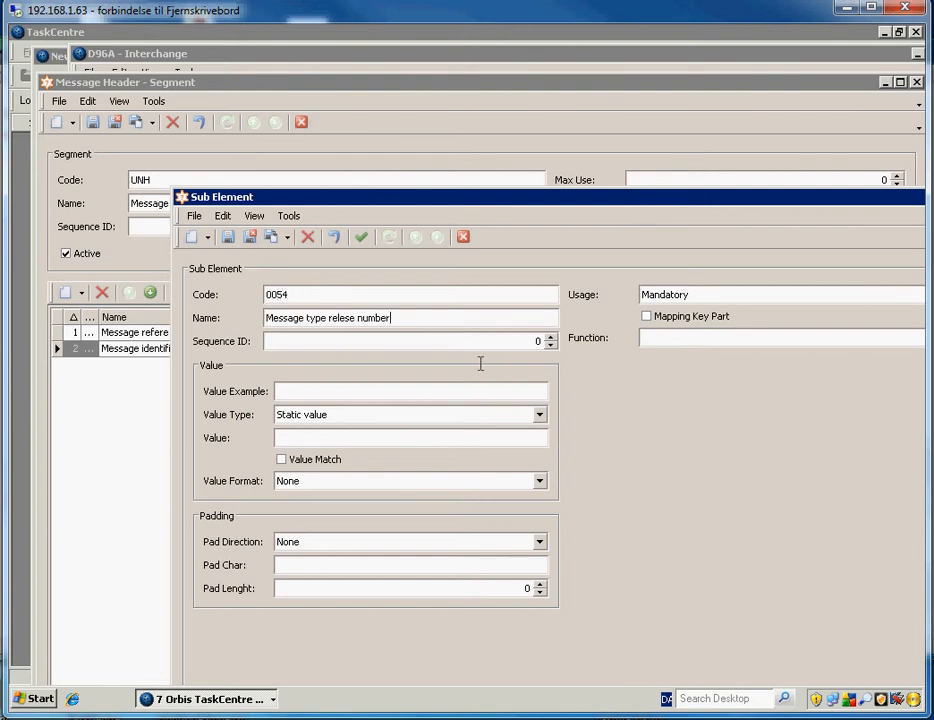
pyautogui.click(537, 340)
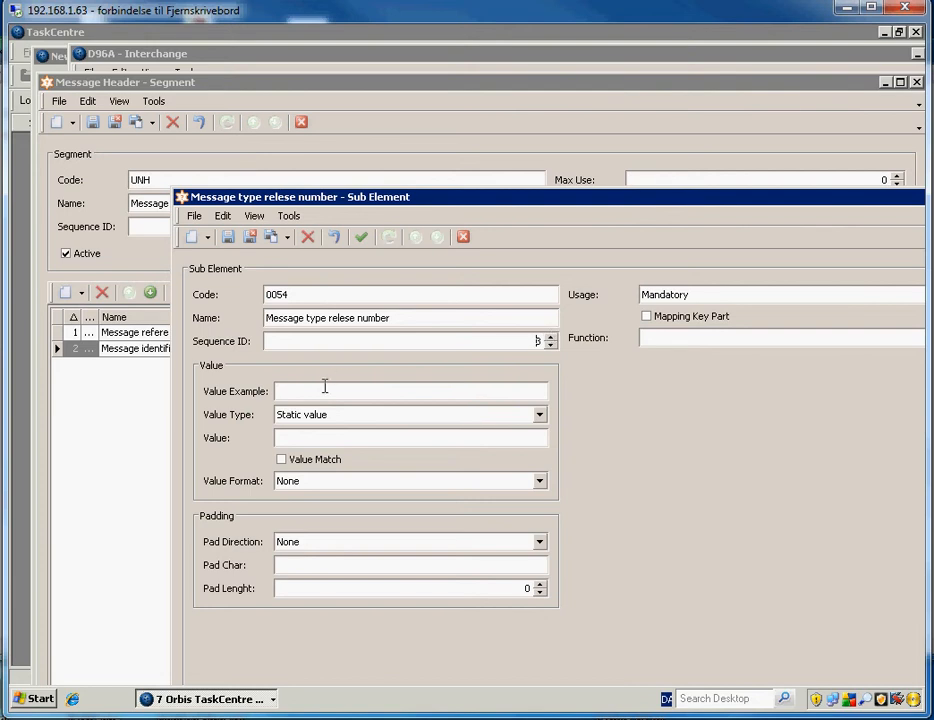
# Look up the 0054 entry in the Word specification, set its static value to 96A, and save and close the sub element.
pyautogui.click(296, 437)
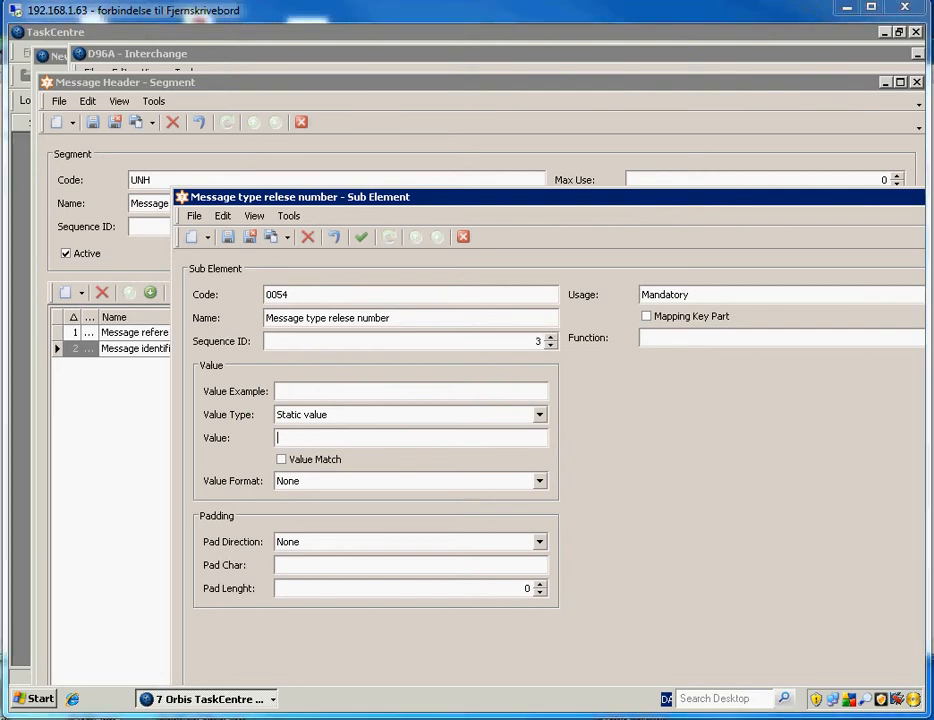
pyautogui.hotkey('alt', 'Tab')
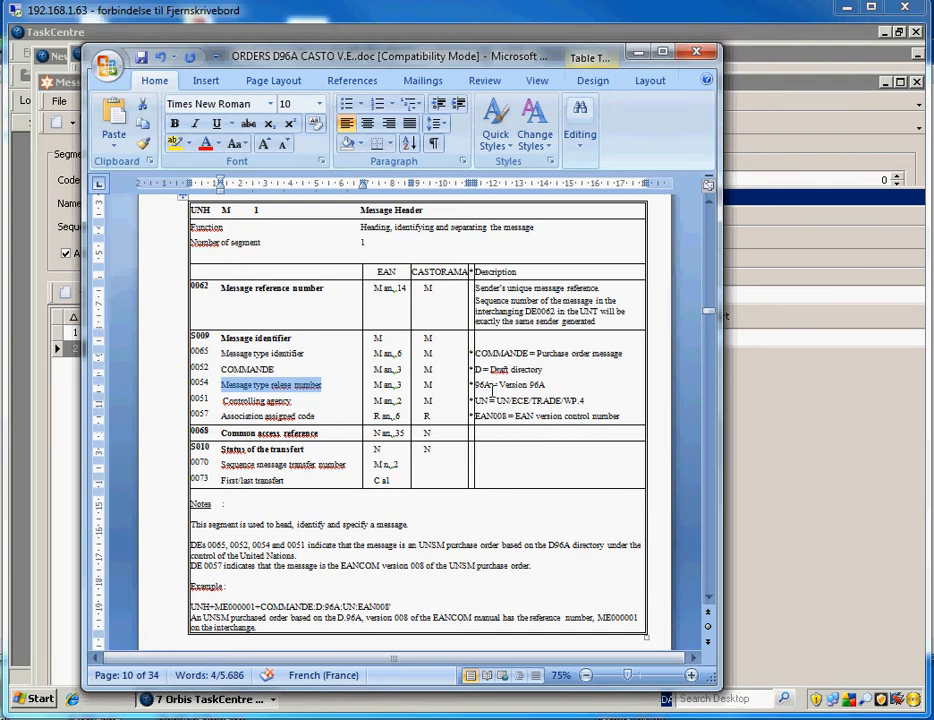
pyautogui.click(770, 424)
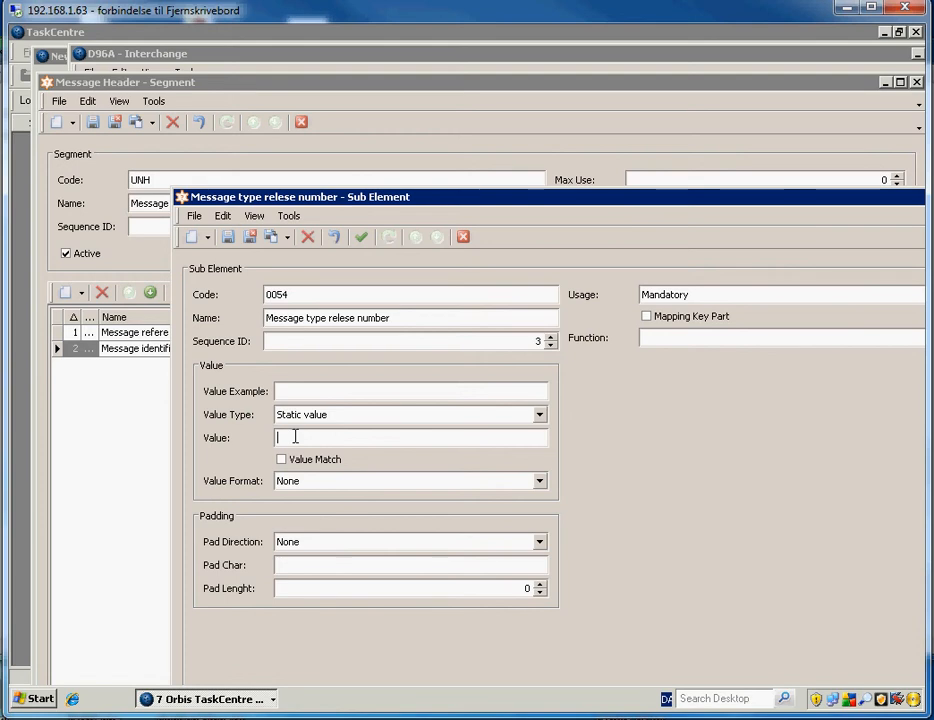
pyautogui.write('96A')
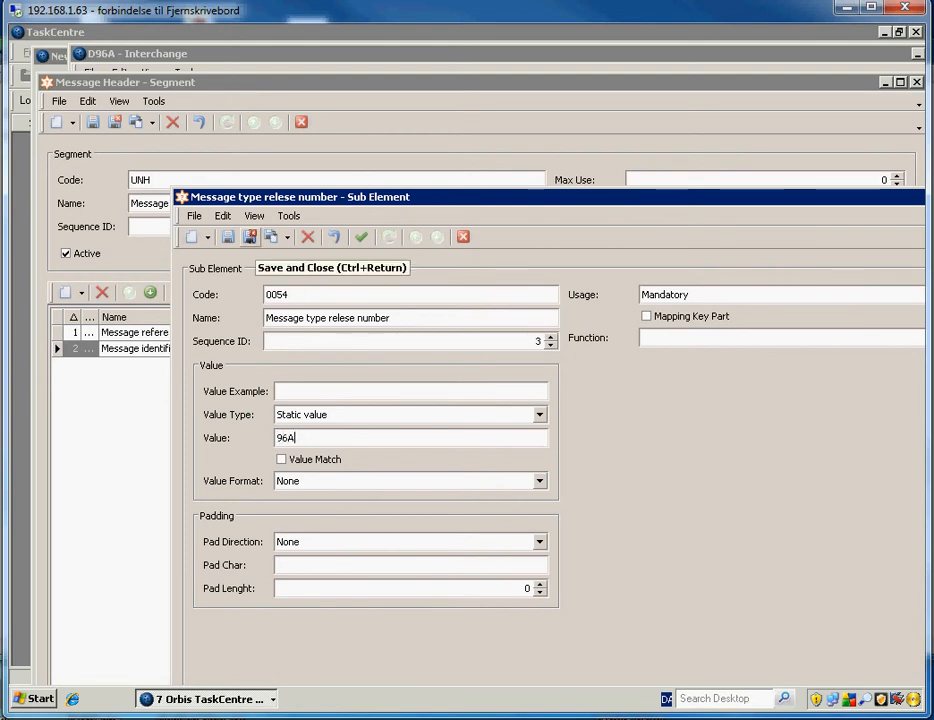
pyautogui.click(361, 237)
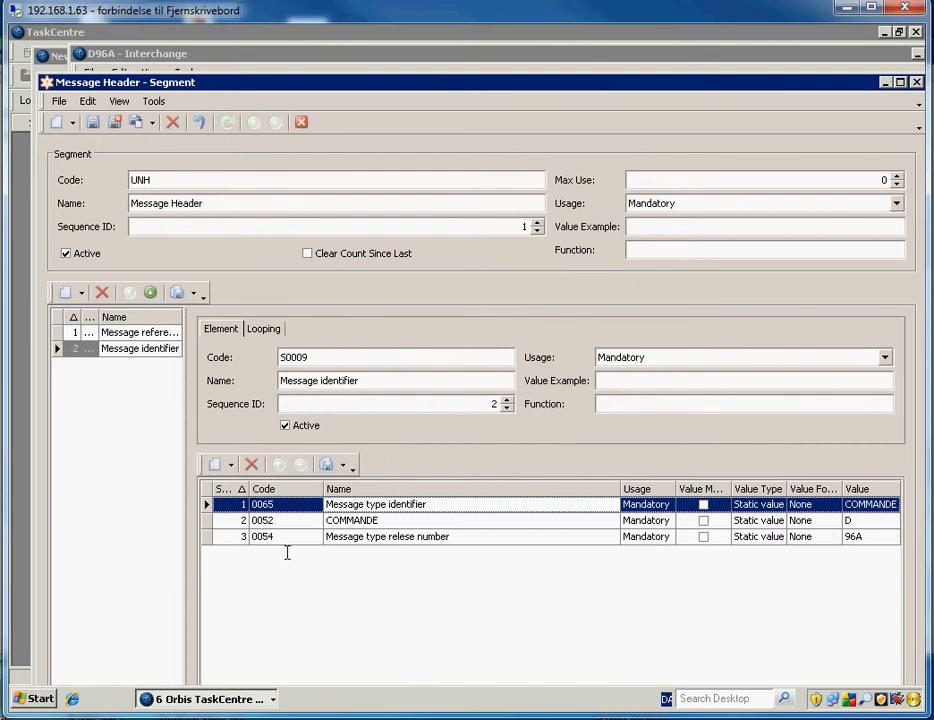